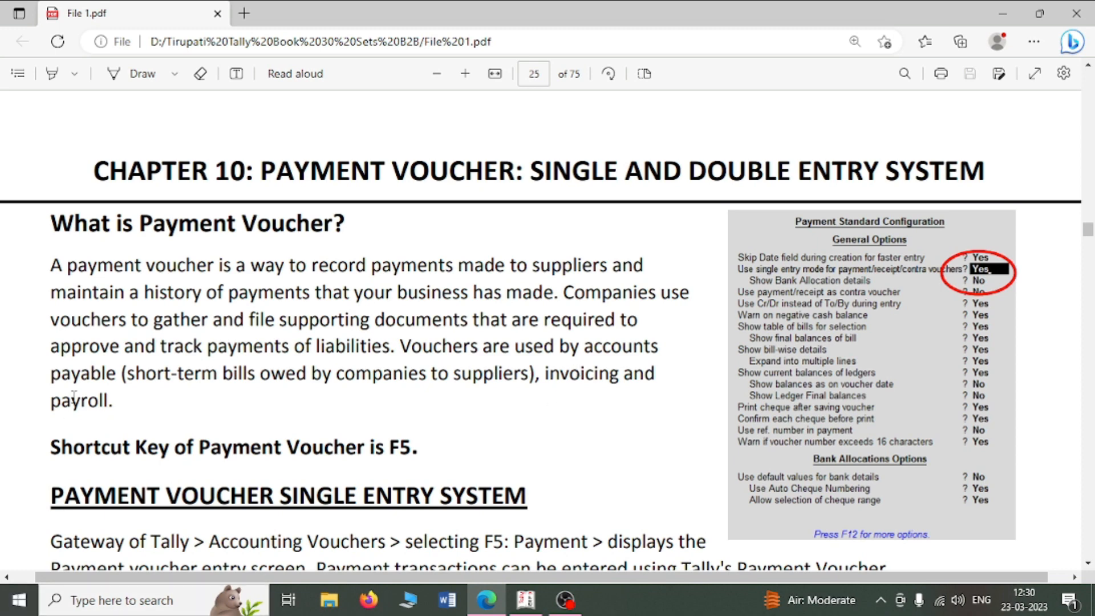
Skim the PDF's payment voucher chapter, switch to Tally.ERP 9 and open a payment voucher entry in a maximized window
{"action": "scroll", "coordinate": [75, 397], "scroll_direction": "down", "scroll_amount": 3}
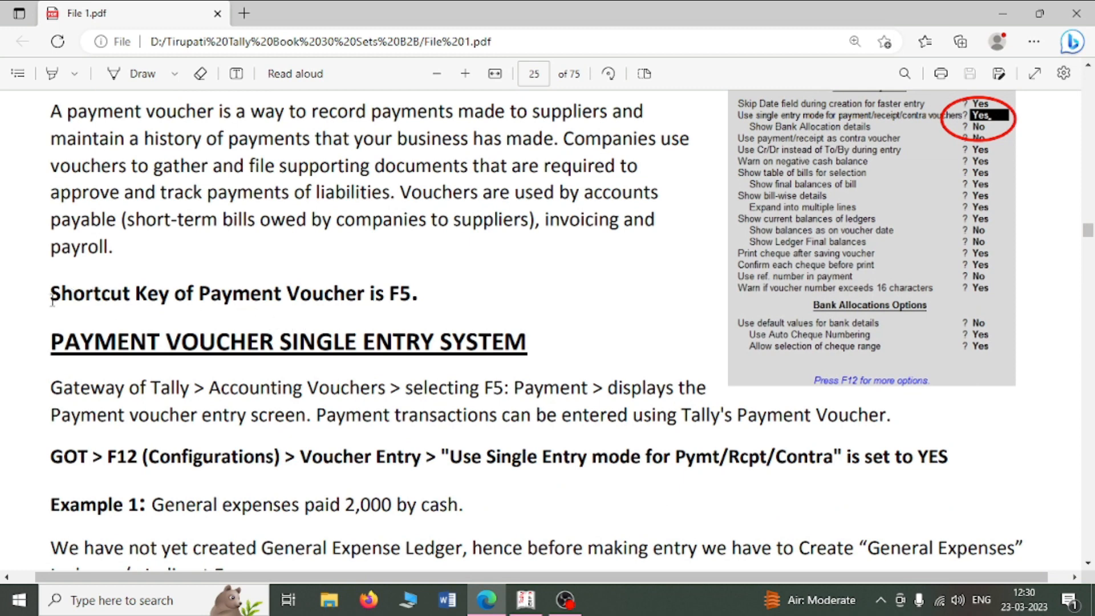
{"action": "scroll", "coordinate": [52, 297], "scroll_direction": "down", "scroll_amount": 1}
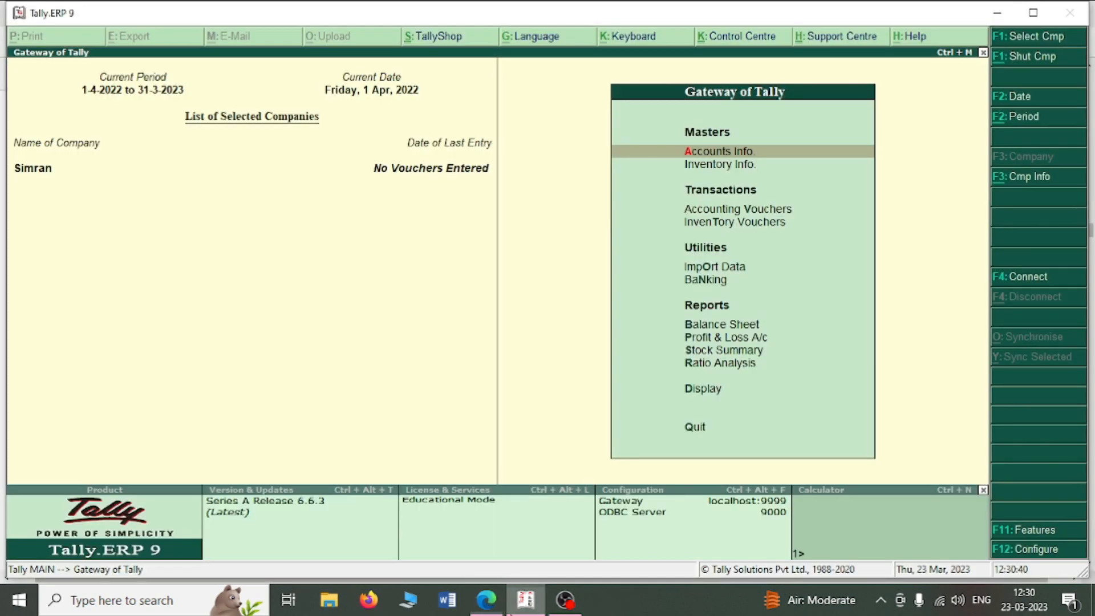
{"action": "left_click", "coordinate": [526, 599]}
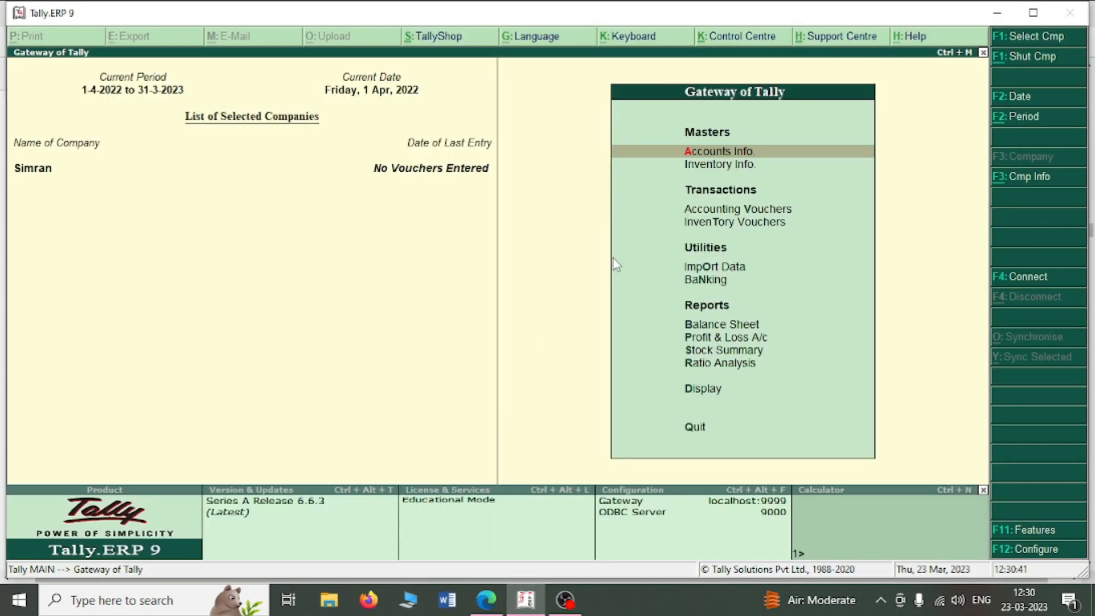
{"action": "left_click", "coordinate": [701, 214]}
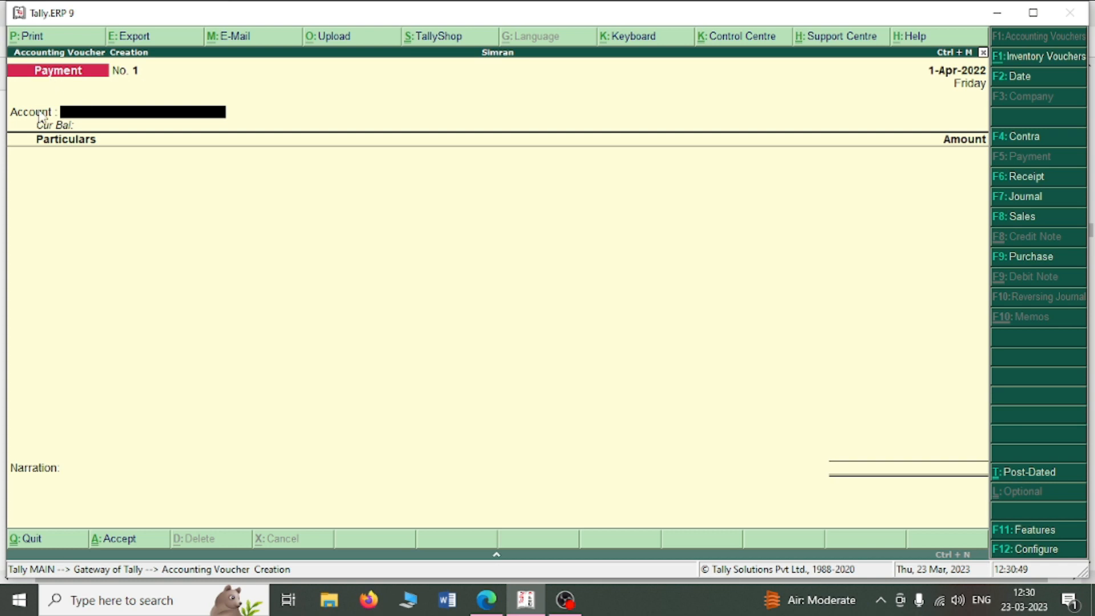
{"action": "left_click", "coordinate": [1020, 16]}
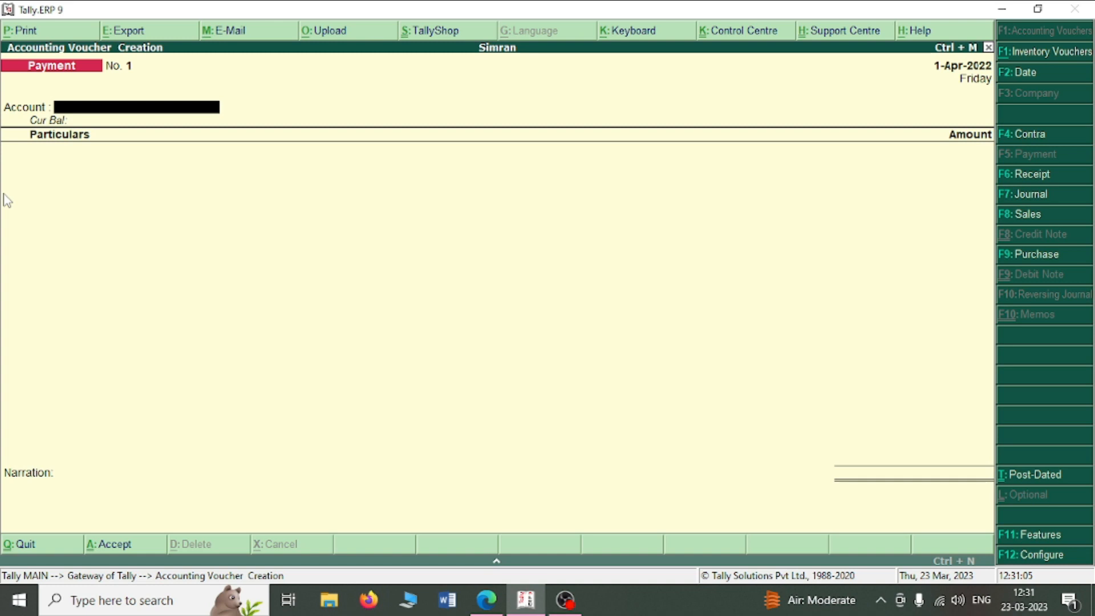
Check the single entry mode setting in the payment voucher configuration and return to the voucher
{"action": "key", "text": "F12"}
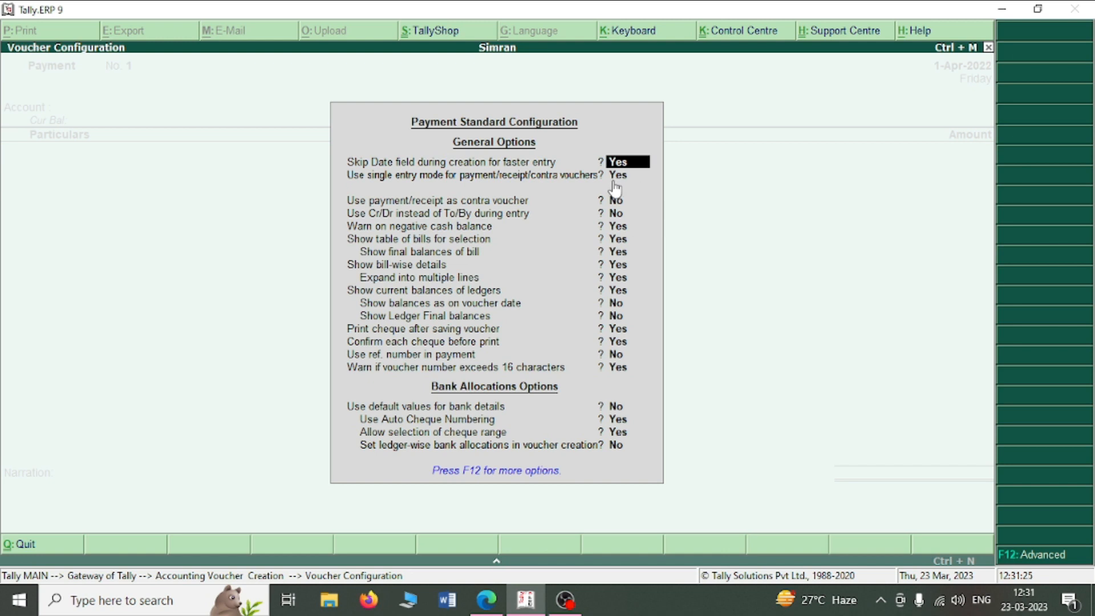
{"action": "key", "text": "Escape"}
{"action": "key", "text": "Escape"}
{"action": "key", "text": "Return"}
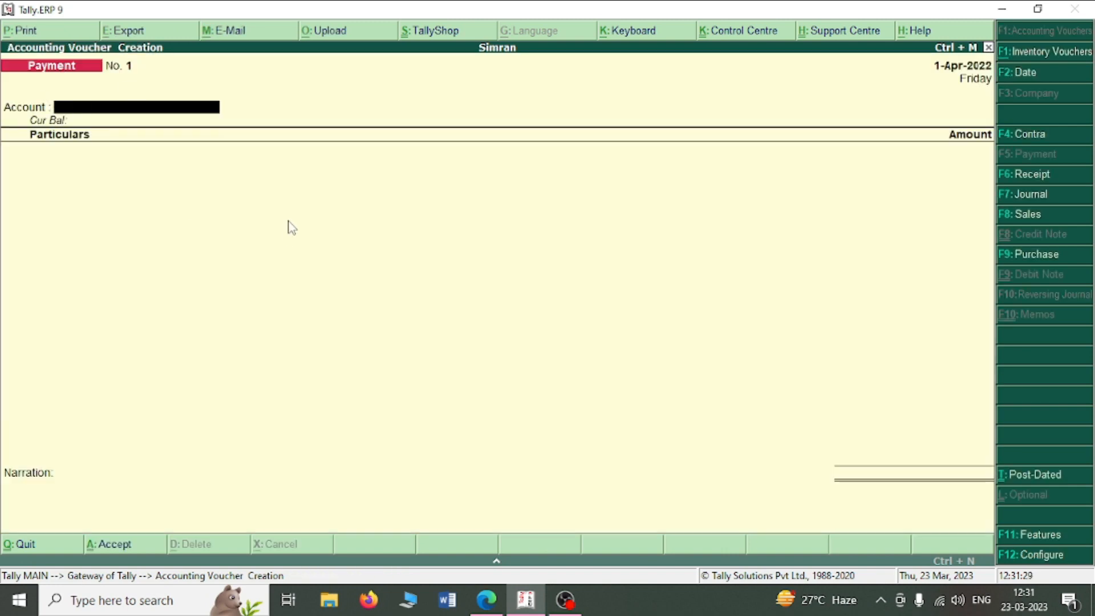
Consult Example 1 in the PDF and set Cash as the paying account of the Tally.ERP 9 payment voucher
{"action": "key", "text": "alt+Tab"}
{"action": "scroll", "coordinate": [207, 371], "scroll_direction": "down", "scroll_amount": 3}
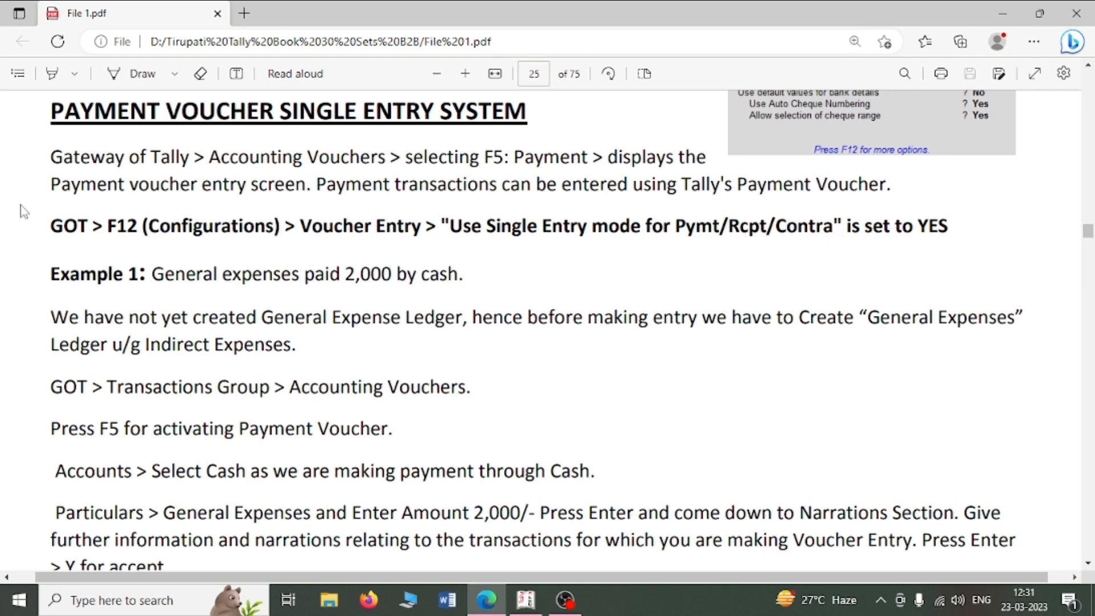
{"action": "scroll", "coordinate": [186, 255], "scroll_direction": "down", "scroll_amount": 1}
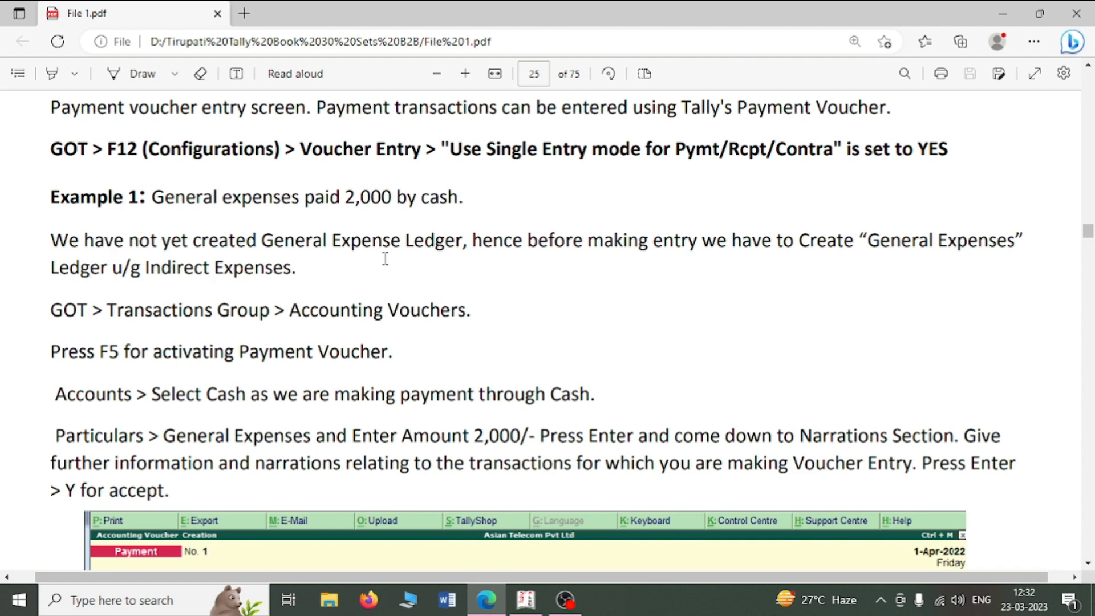
{"action": "key", "text": "alt+Tab"}
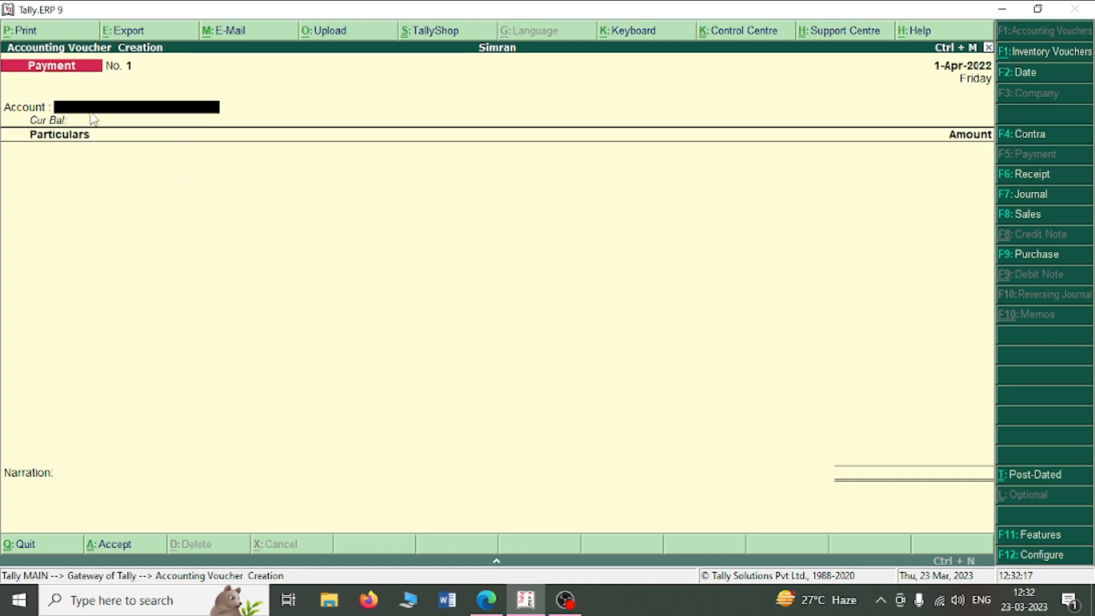
{"action": "type", "text": "Cash"}
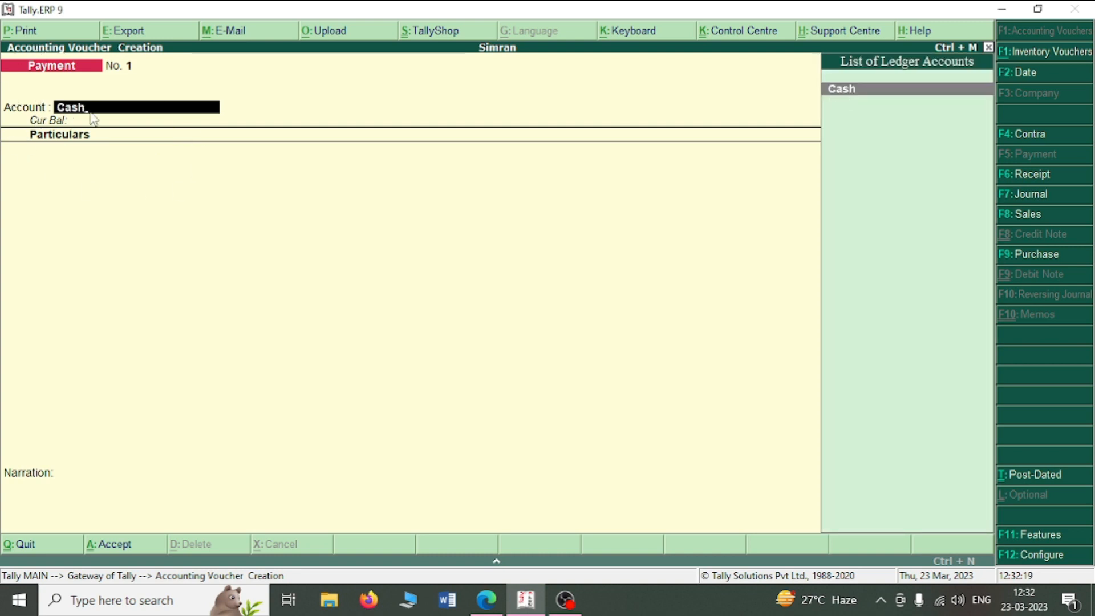
{"action": "key", "text": "Return"}
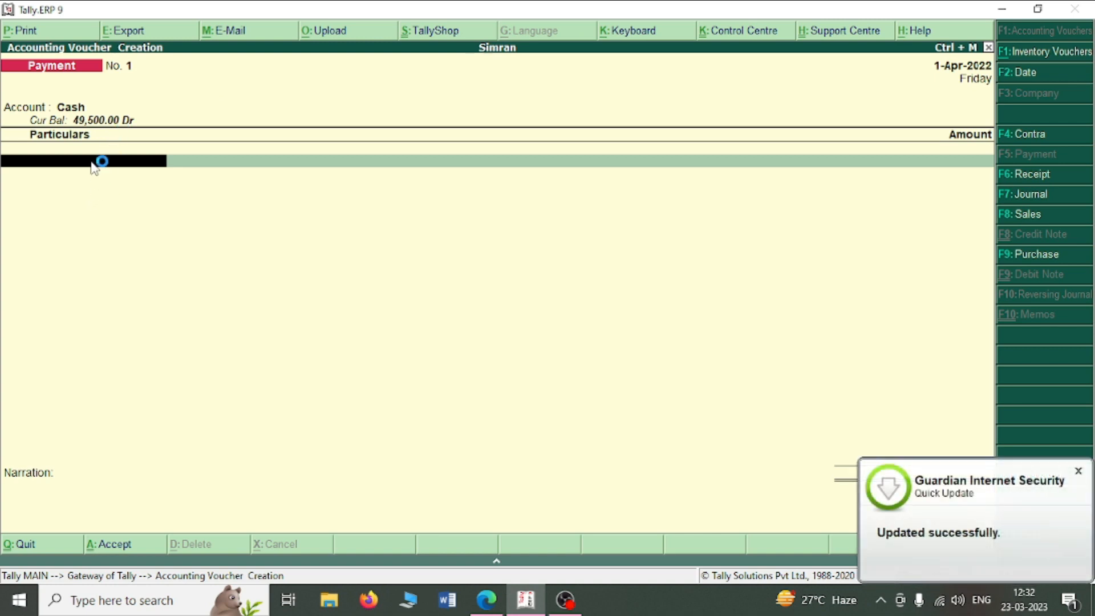
{"action": "left_click", "coordinate": [1079, 471]}
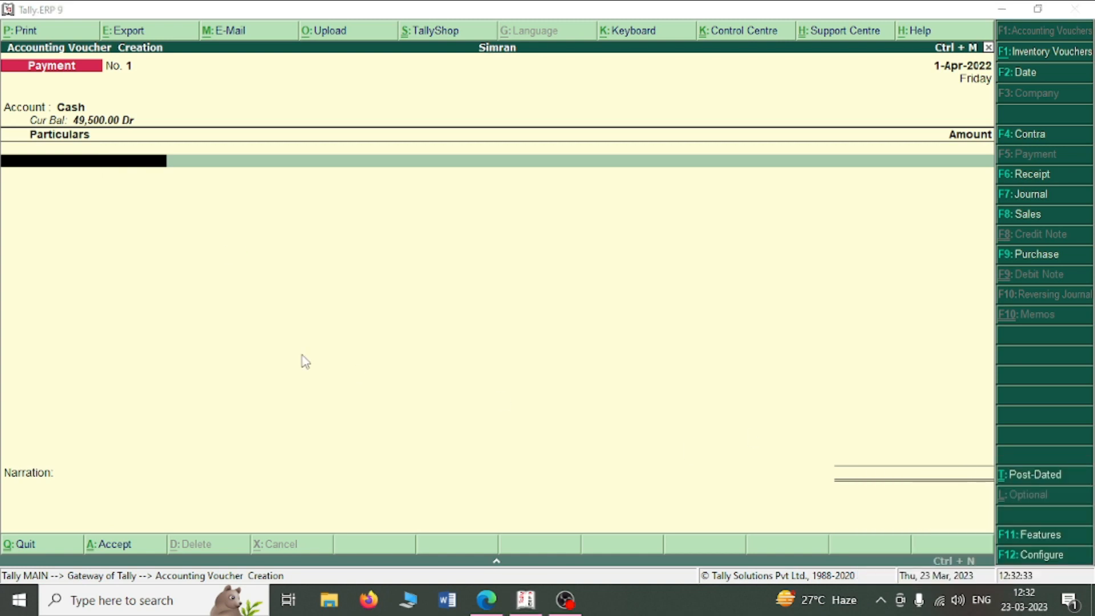
Create a General Expenses ledger under Indirect Expenses from the voucher's particulars line, leaving the alias blank
{"action": "left_click", "coordinate": [96, 170]}
{"action": "type", "text": "g."}
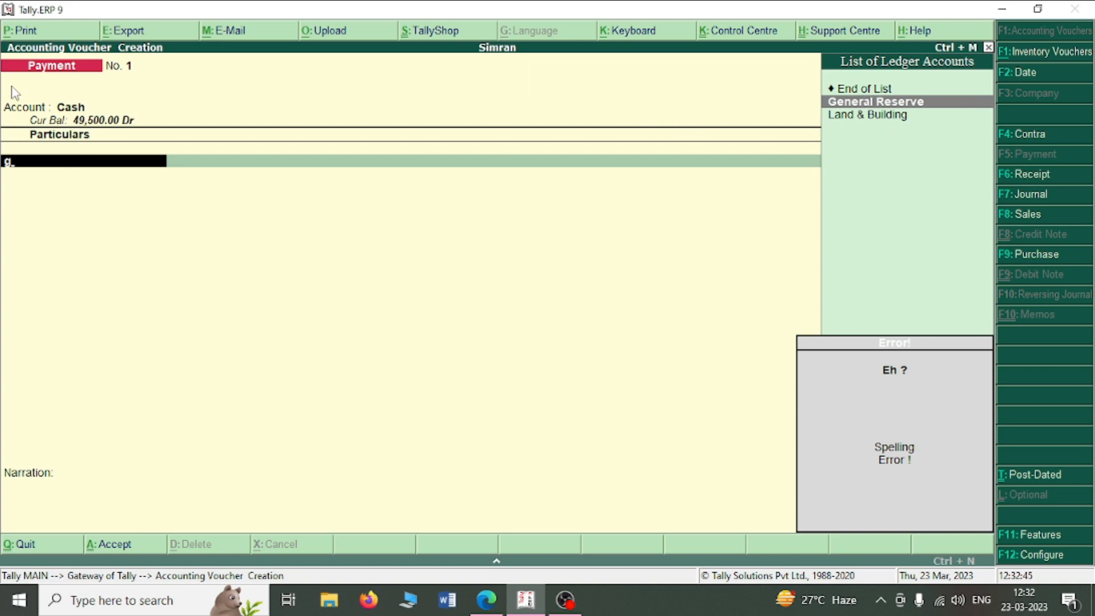
{"action": "key", "text": "BackSpace"}
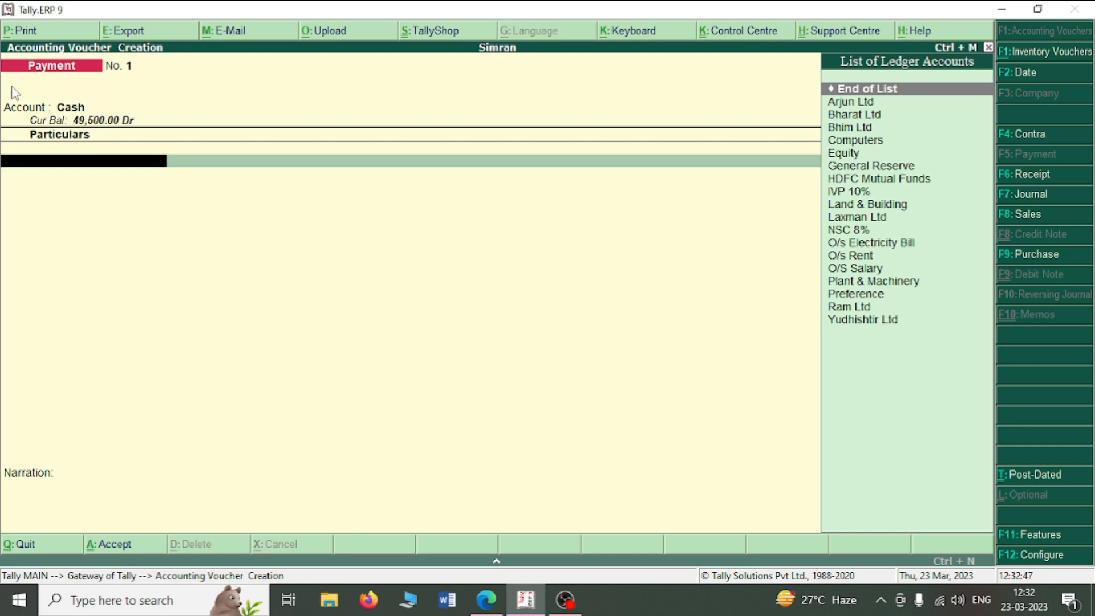
{"action": "key", "text": "alt+c"}
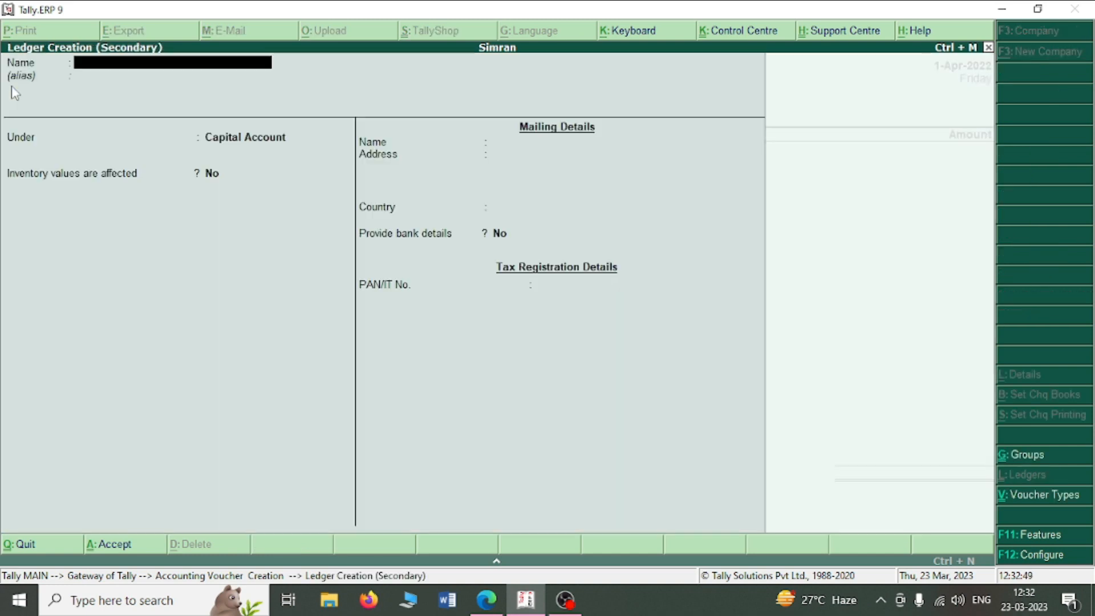
{"action": "type", "text": "General Expenses"}
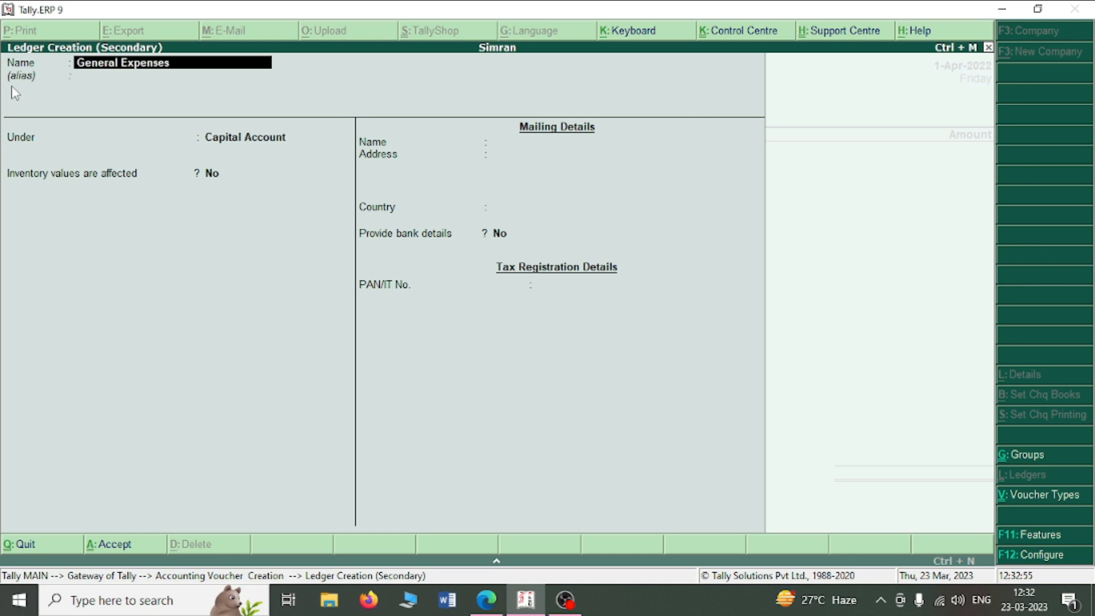
{"action": "key", "text": "Return"}
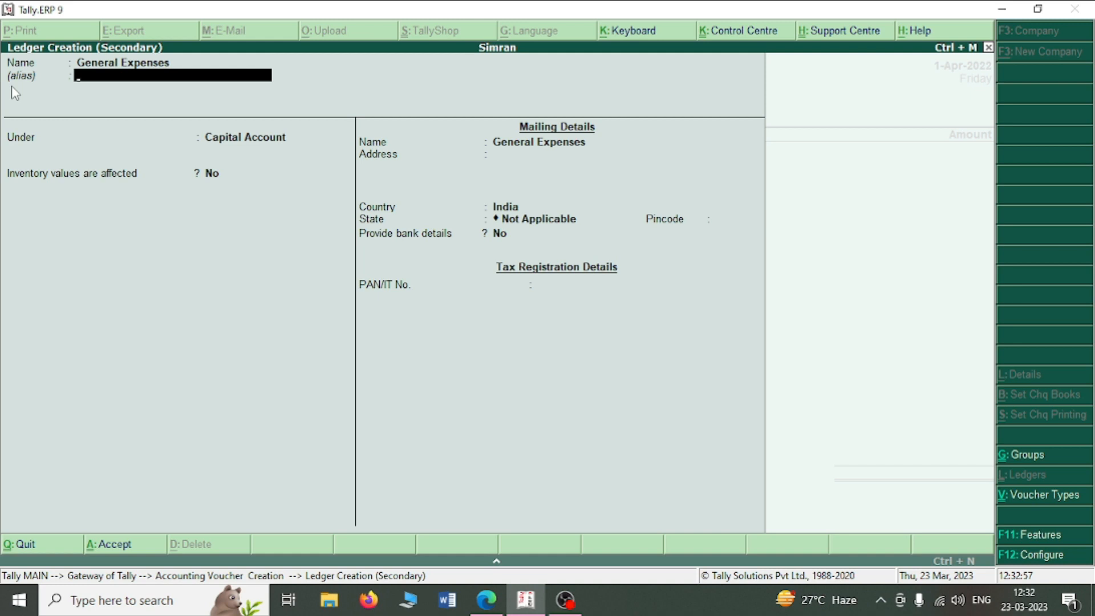
{"action": "key", "text": "Return"}
{"action": "type", "text": "Indi"}
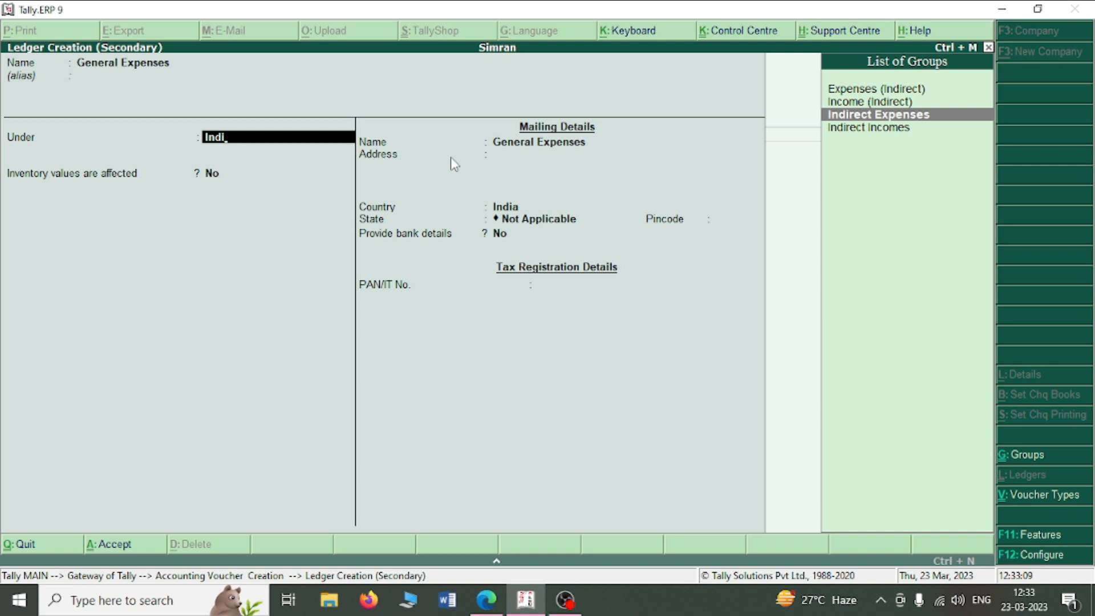
{"action": "key", "text": "Return"}
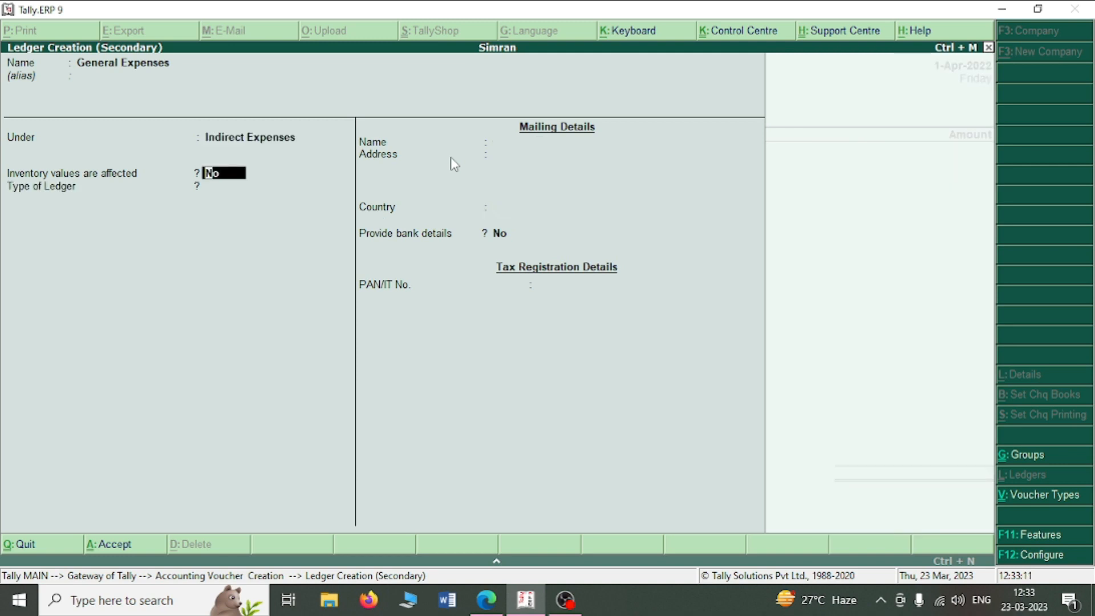
{"action": "key", "text": "ctrl+a"}
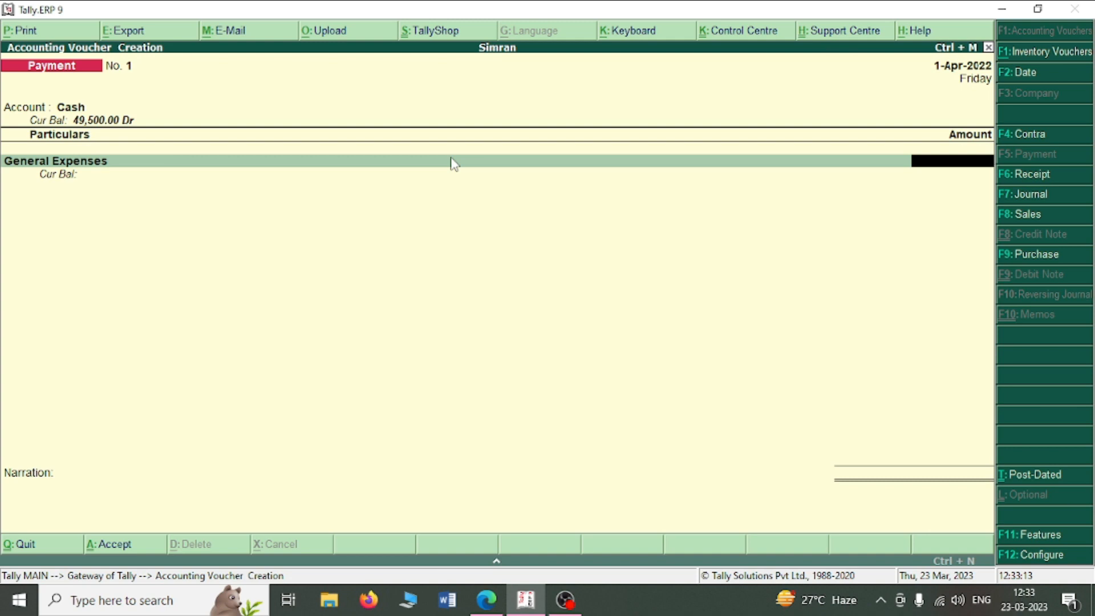
Enter 2000 as the General Expenses amount and save the payment voucher without a narration
{"action": "type", "text": "2000"}
{"action": "key", "text": "Return"}
{"action": "key", "text": "Return"}
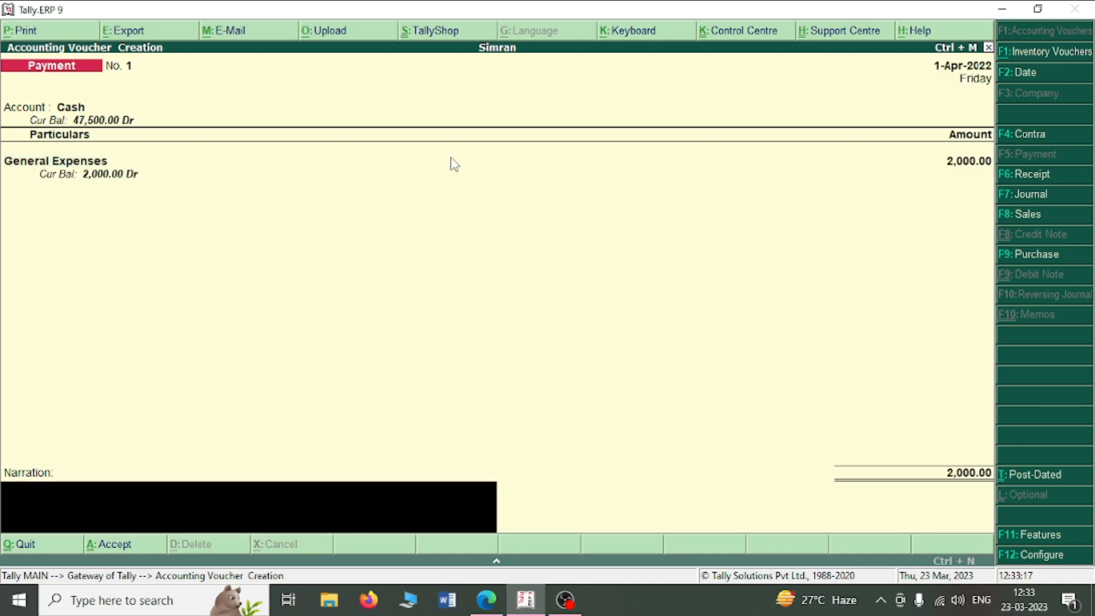
{"action": "key", "text": "Return"}
{"action": "key", "text": "y"}
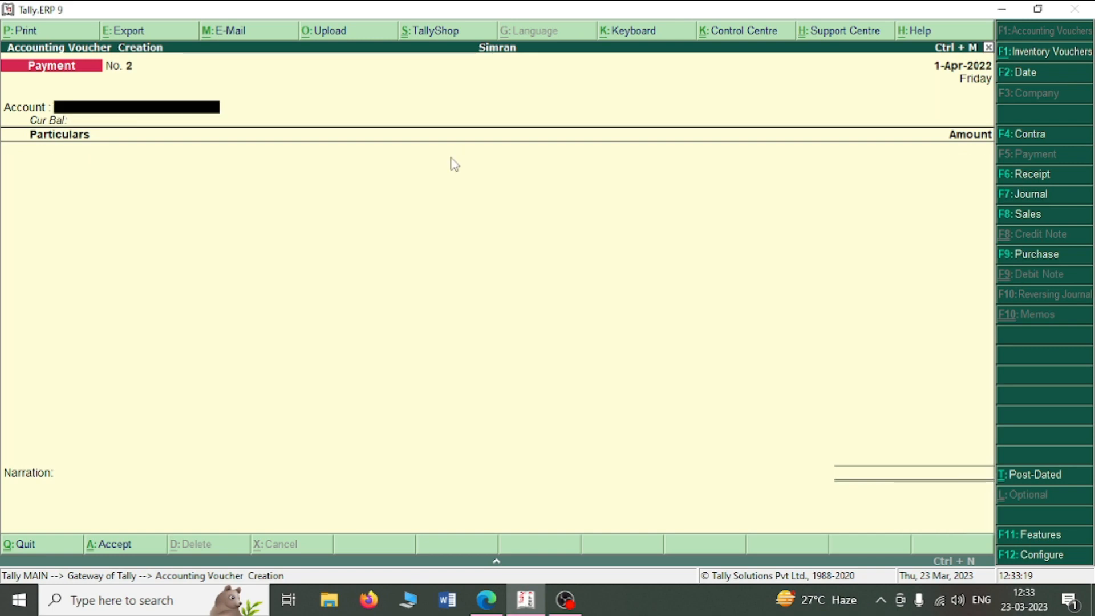
Consult Example 2 in the PDF and set BOB as the paying account of the second Tally.ERP 9 payment voucher
{"action": "key", "text": "alt+Tab"}
{"action": "scroll", "coordinate": [280, 360], "scroll_direction": "down", "scroll_amount": 3}
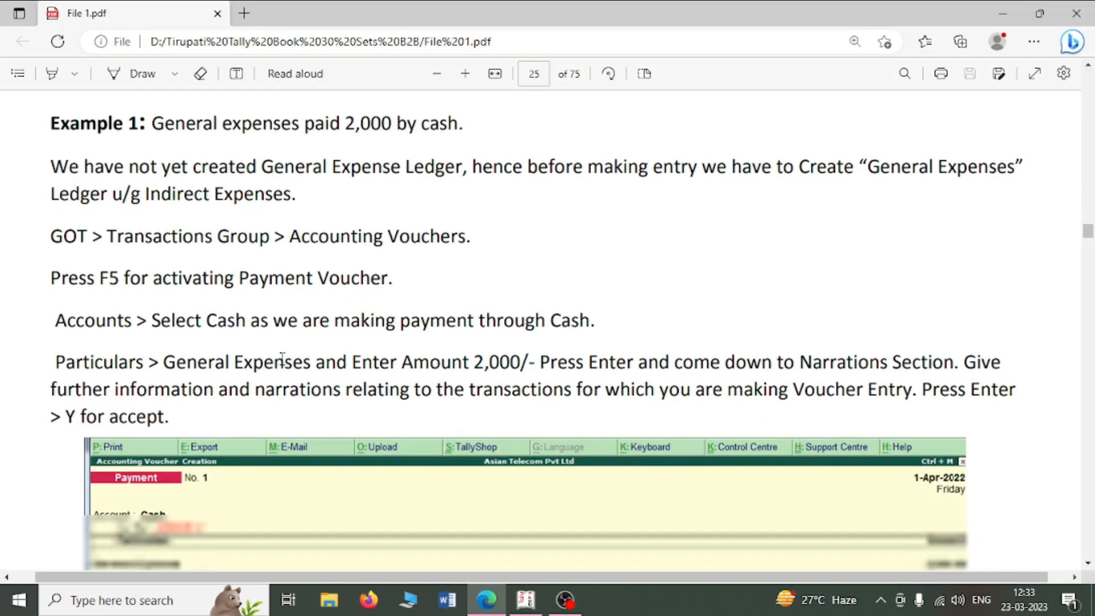
{"action": "scroll", "coordinate": [239, 356], "scroll_direction": "down", "scroll_amount": 3}
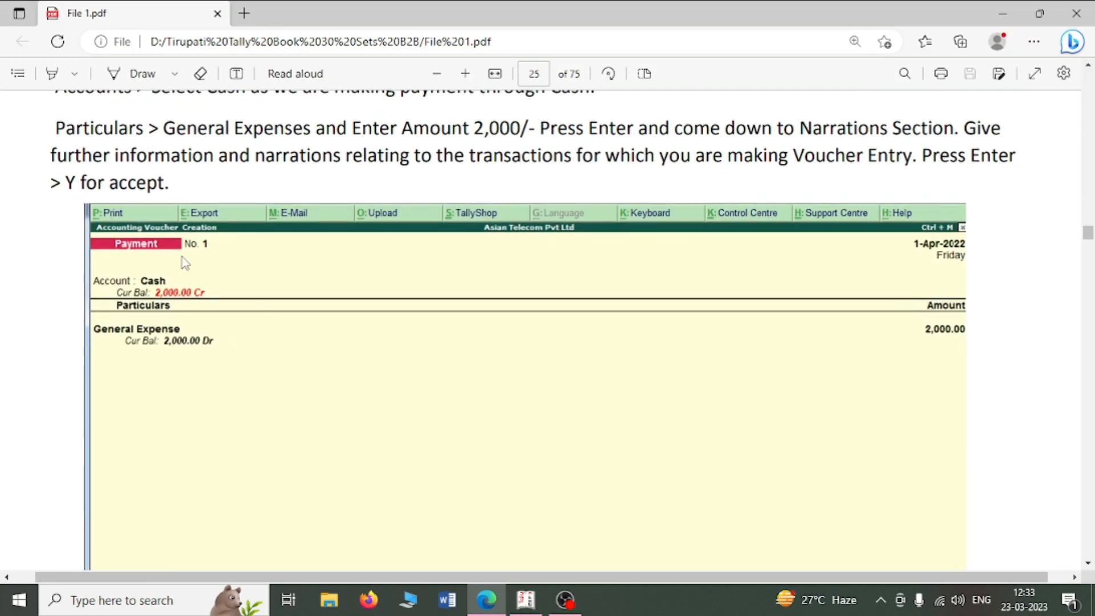
{"action": "scroll", "coordinate": [166, 365], "scroll_direction": "down", "scroll_amount": 3}
{"action": "scroll", "coordinate": [178, 369], "scroll_direction": "down", "scroll_amount": 14}
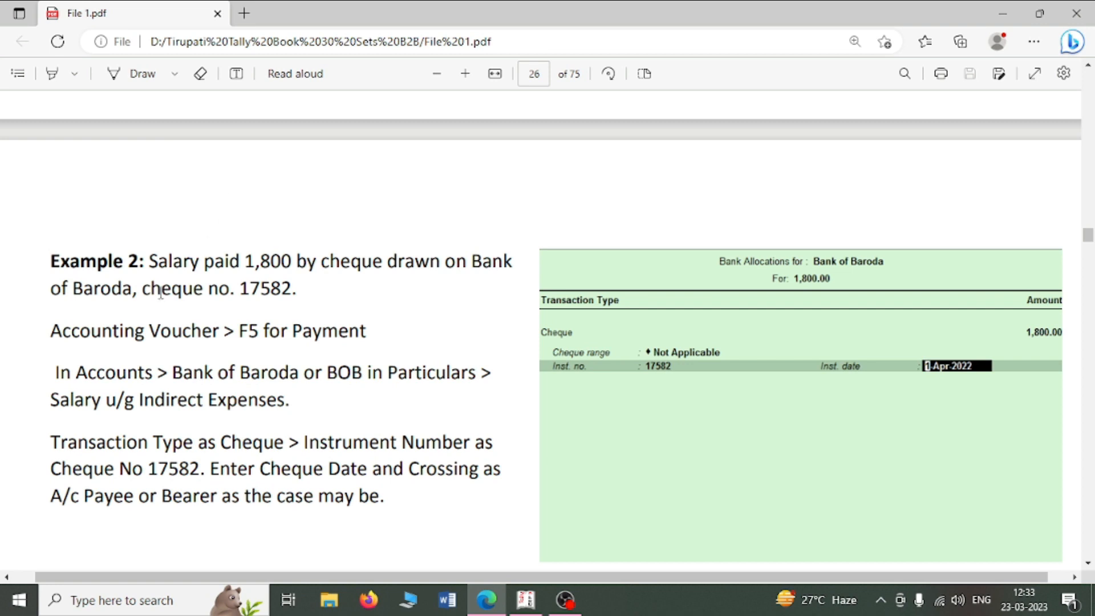
{"action": "scroll", "coordinate": [154, 298], "scroll_direction": "down", "scroll_amount": 1}
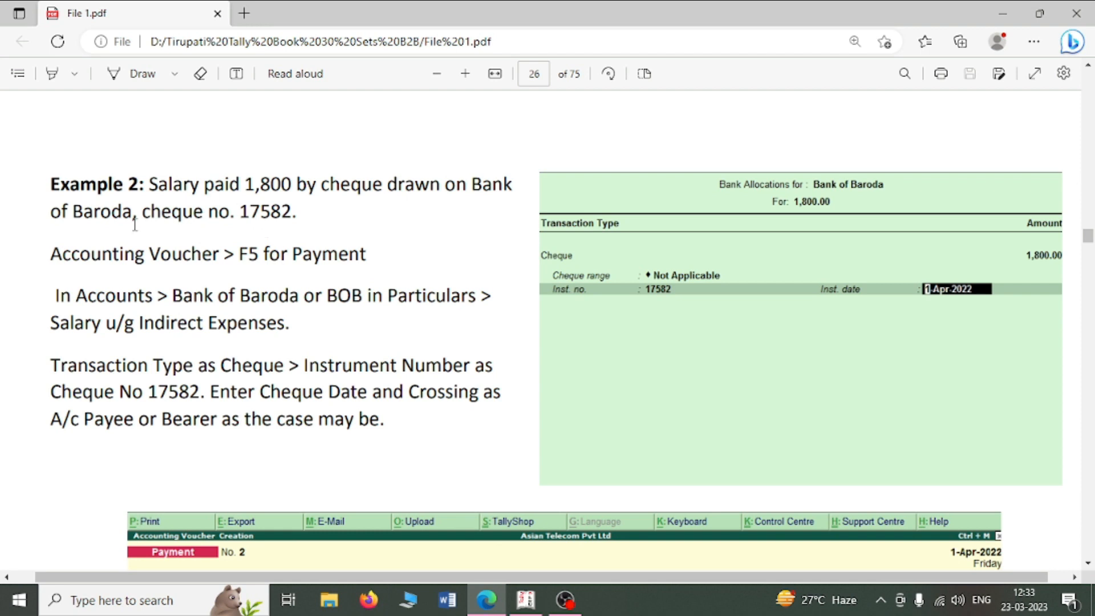
{"action": "key", "text": "alt+Tab"}
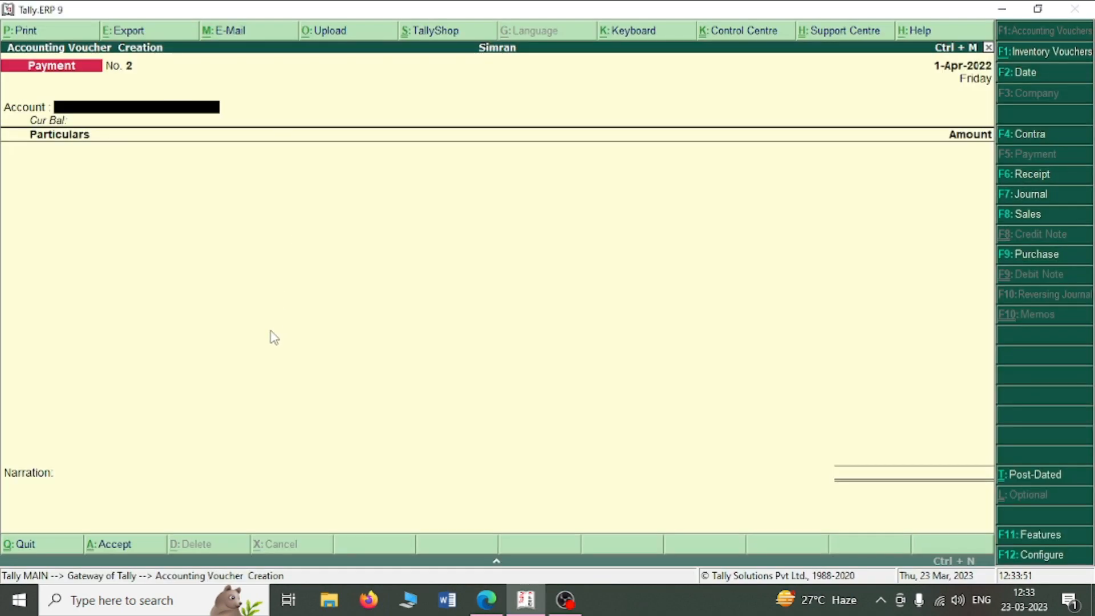
{"action": "key", "text": "alt+Tab"}
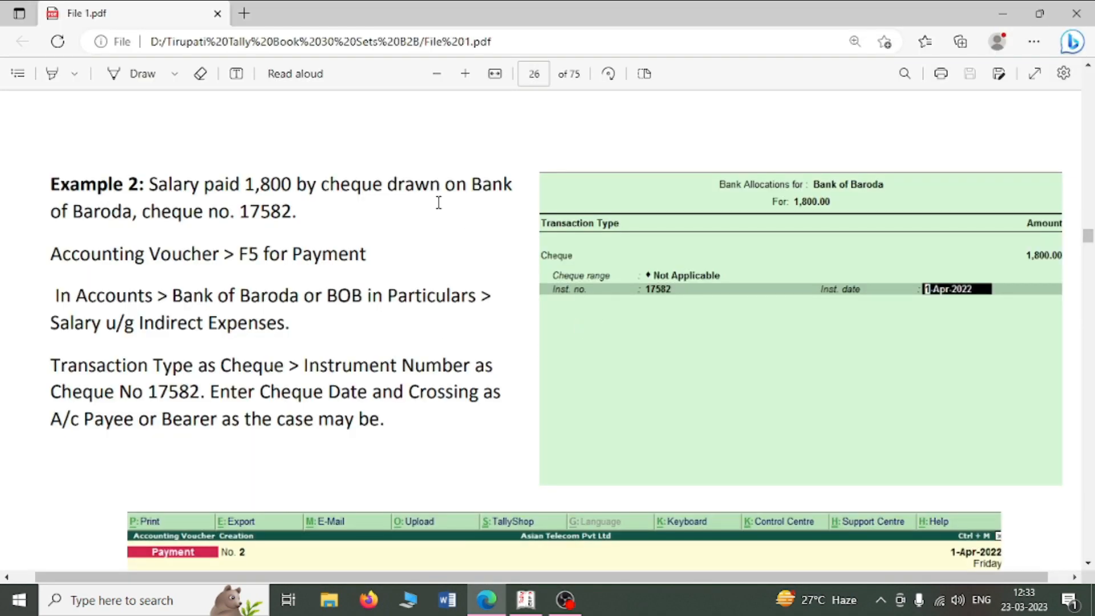
{"action": "key", "text": "alt+Tab"}
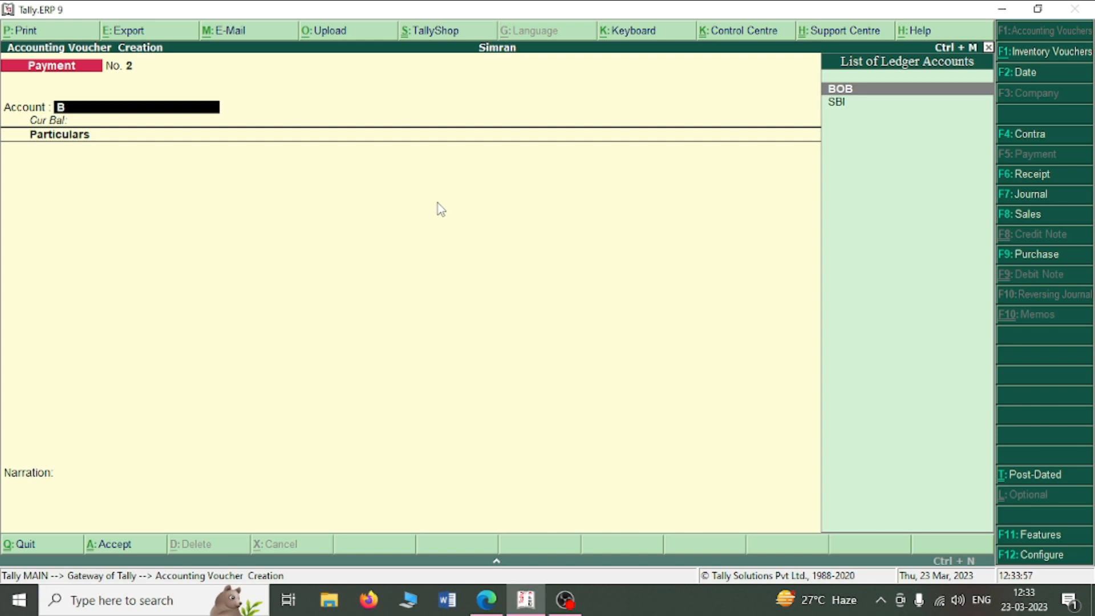
{"action": "key", "text": "Return"}
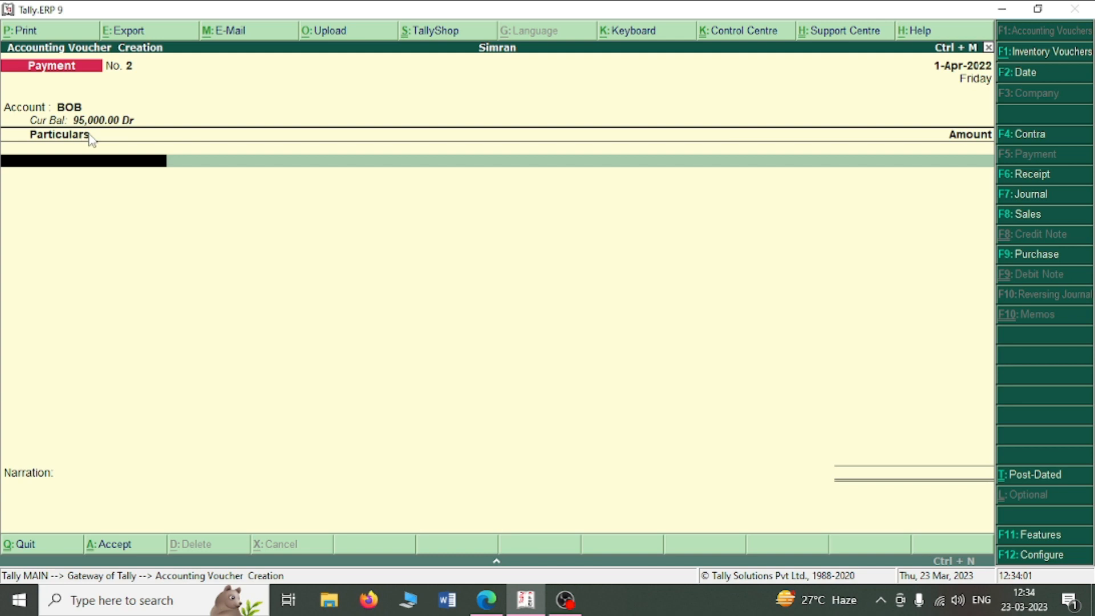
Recheck Example 2 in the PDF and create a Salary ledger under Indirect Expenses from the Tally.ERP 9 voucher's particulars line, without an alias
{"action": "key", "text": "alt+Tab"}
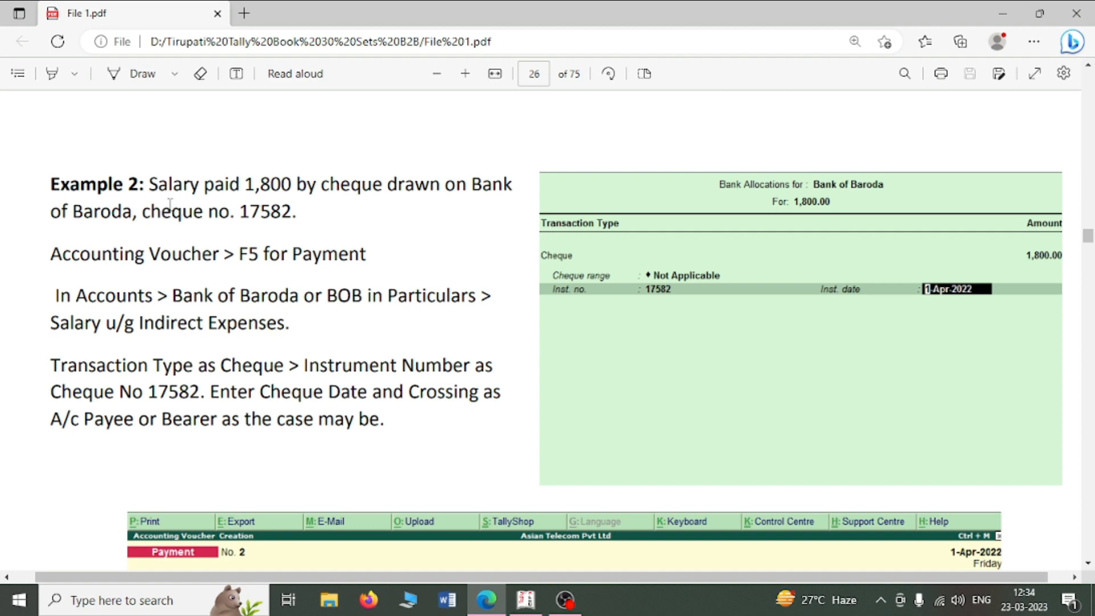
{"action": "key", "text": "alt+Tab"}
{"action": "type", "text": "S"}
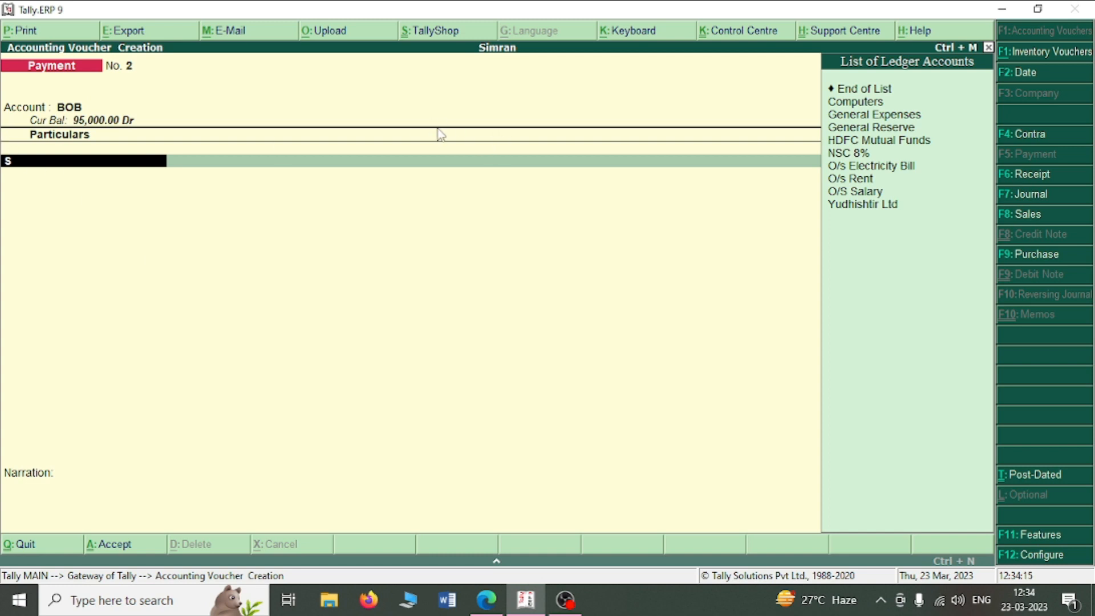
{"action": "key", "text": "alt+c"}
{"action": "type", "text": "Sala"}
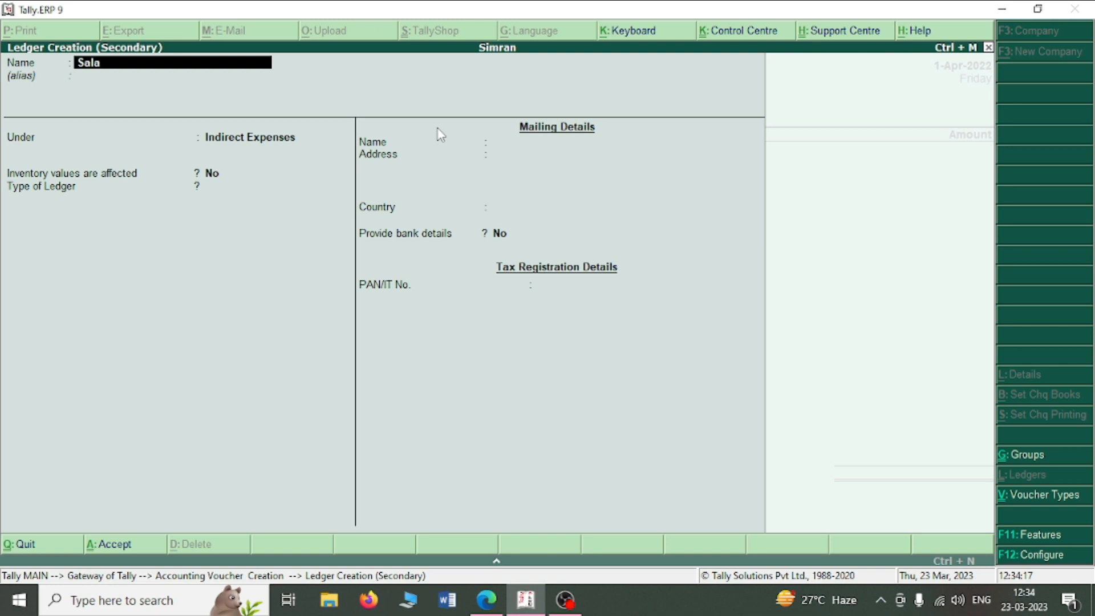
{"action": "type", "text": "e"}
{"action": "key", "text": "BackSpace"}
{"action": "type", "text": "ry"}
{"action": "key", "text": "Return"}
{"action": "key", "text": "Return"}
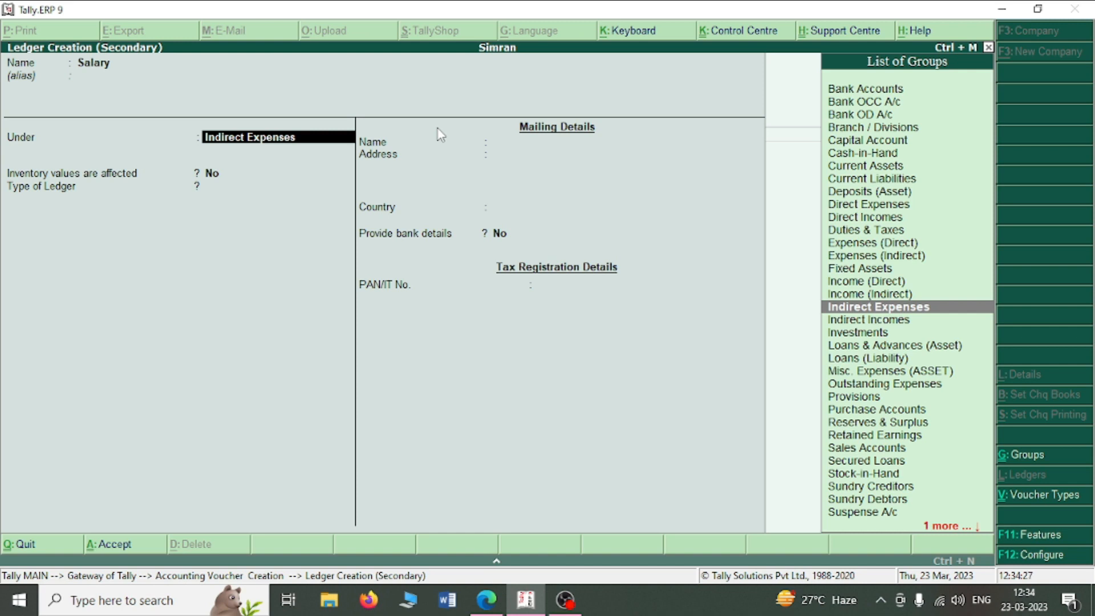
{"action": "key", "text": "ctrl+a"}
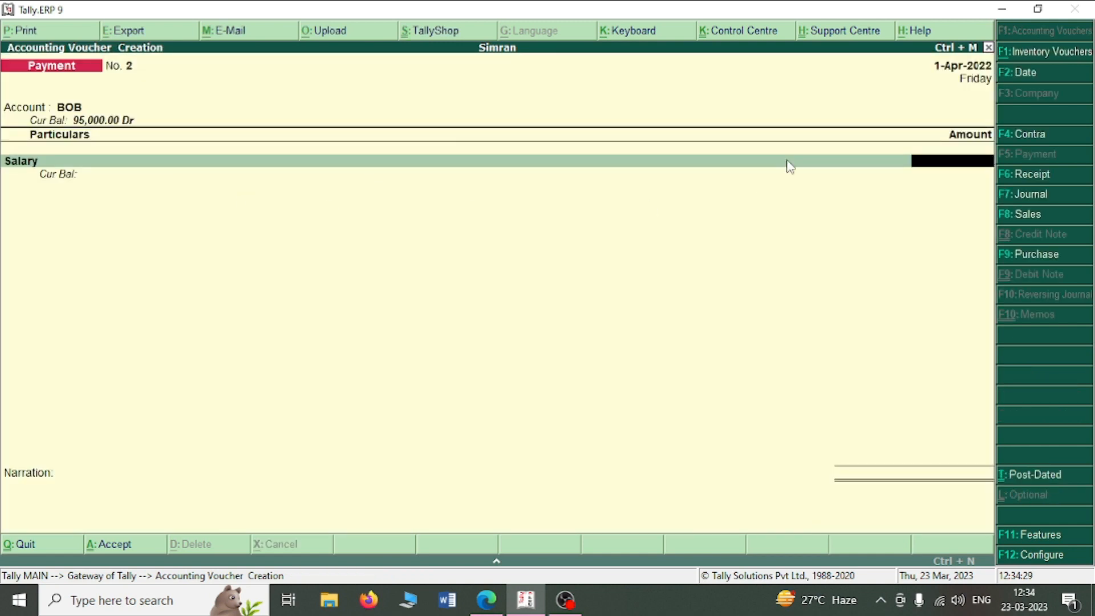
Enter 1800 as the Salary amount and allocate it in BOB's bank allocations as a Cheque with cheque range Not Applicable
{"action": "type", "text": "1800"}
{"action": "key", "text": "Return"}
{"action": "key", "text": "Return"}
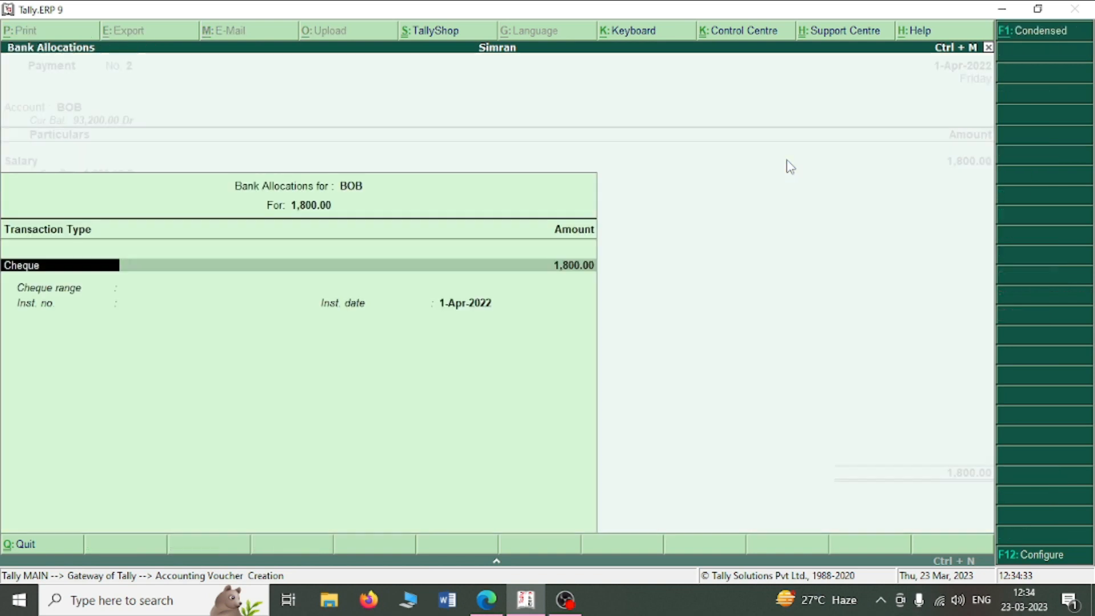
{"action": "key", "text": "Return"}
{"action": "key", "text": "Return"}
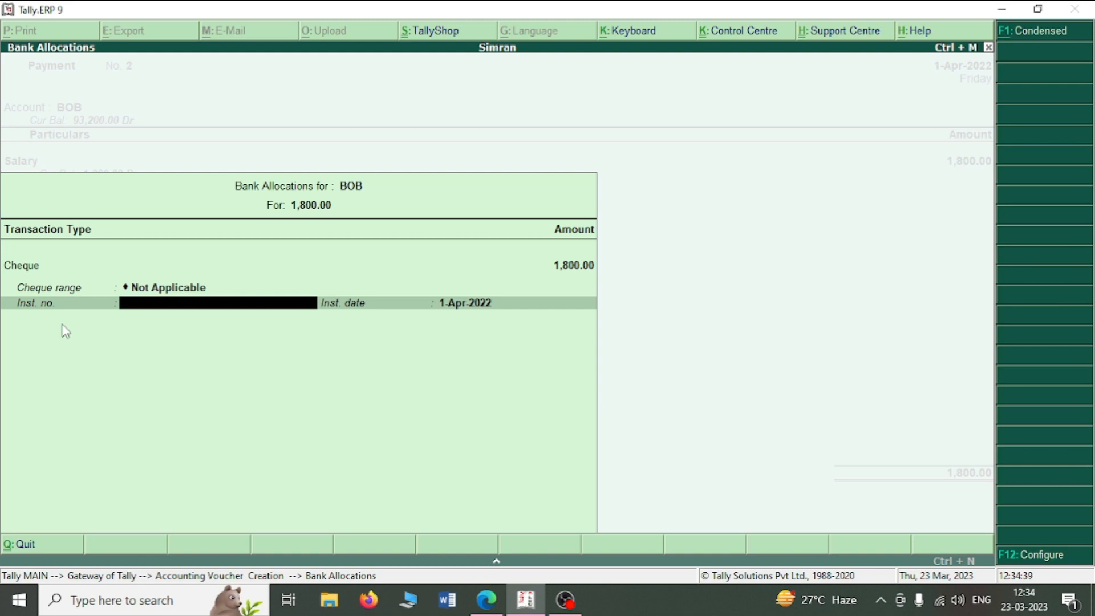
Consult the PDF for the cheque number, enter 17582 as the instrument number dated 1-Apr-2022, and save the voucher without a narration
{"action": "key", "text": "alt+Tab"}
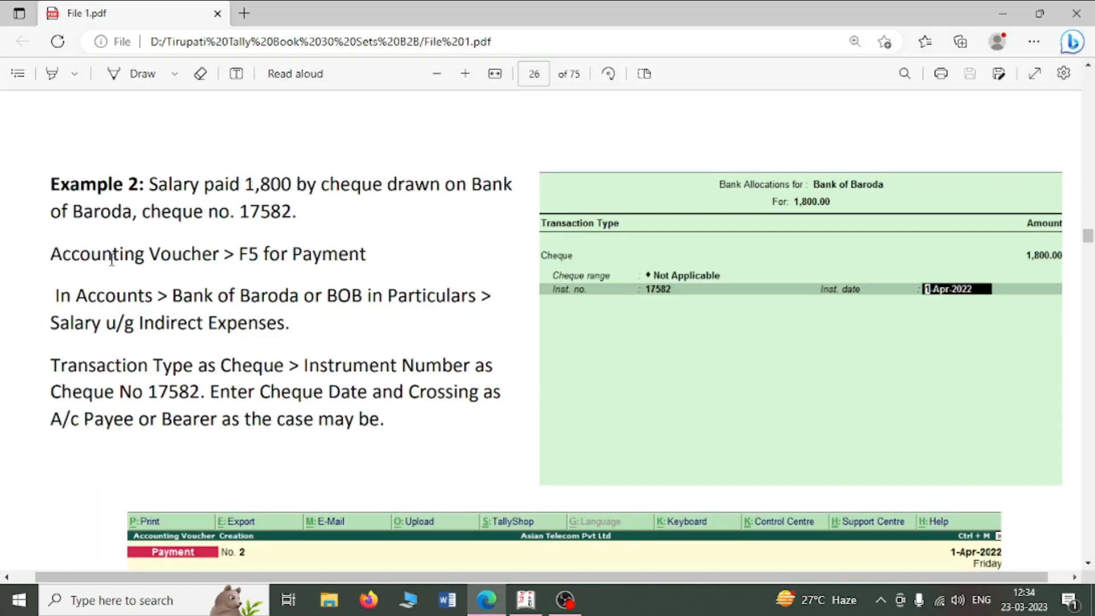
{"action": "key", "text": "alt+Tab"}
{"action": "type", "text": "17582"}
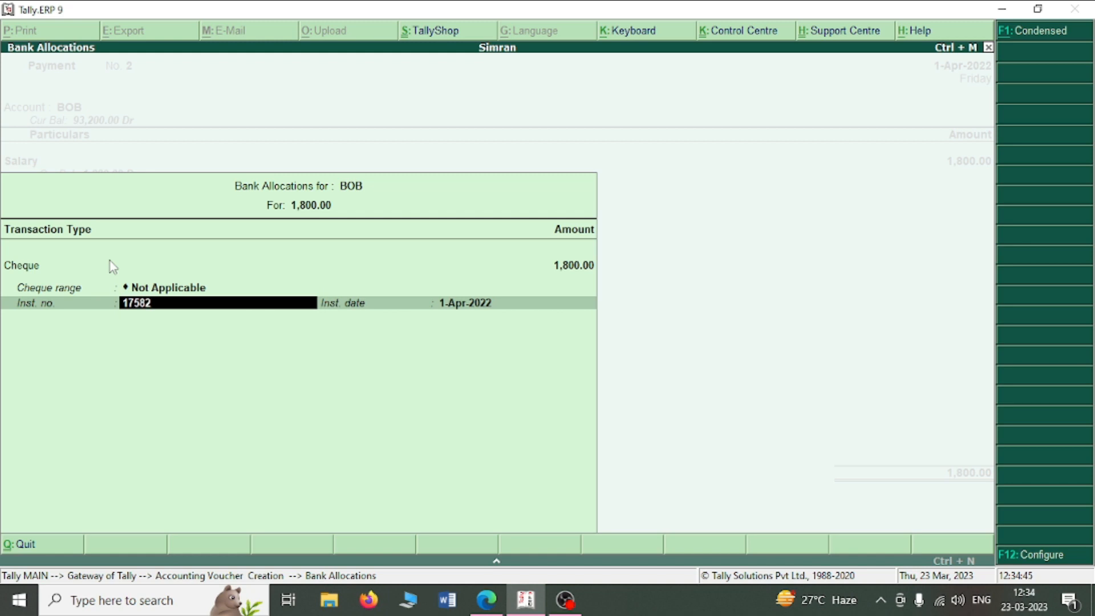
{"action": "key", "text": "Return"}
{"action": "key", "text": "Return"}
{"action": "key", "text": "Return"}
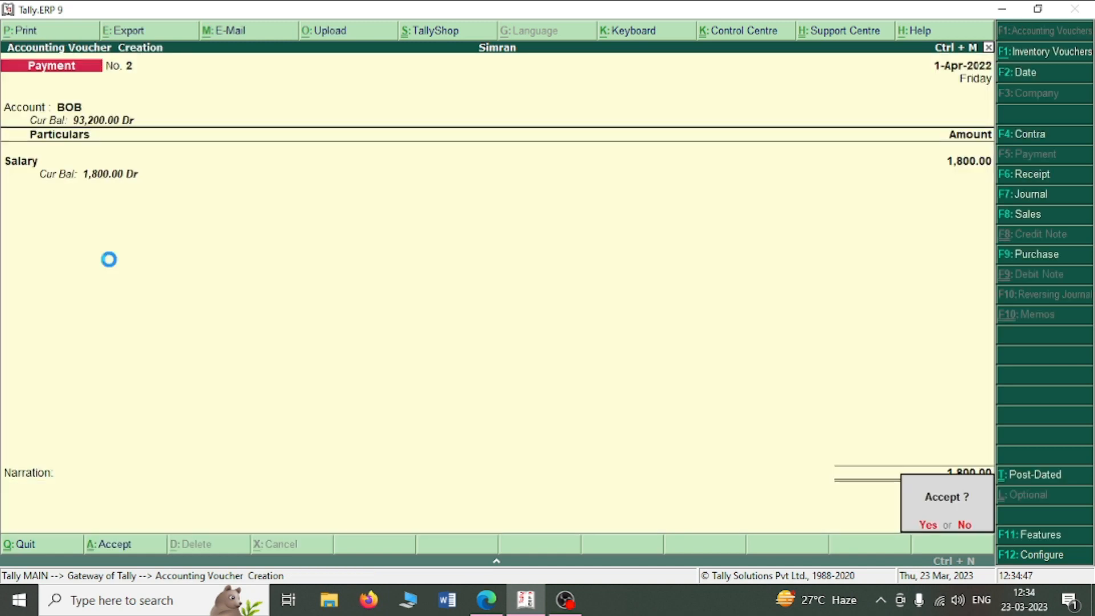
{"action": "key", "text": "Return"}
Switch to the PDF and read the Practice Exercise payments on page 26, especially item 2 on outstanding rent and electricity
{"action": "key", "text": "alt+Tab"}
{"action": "scroll", "coordinate": [488, 348], "scroll_direction": "down", "scroll_amount": 4}
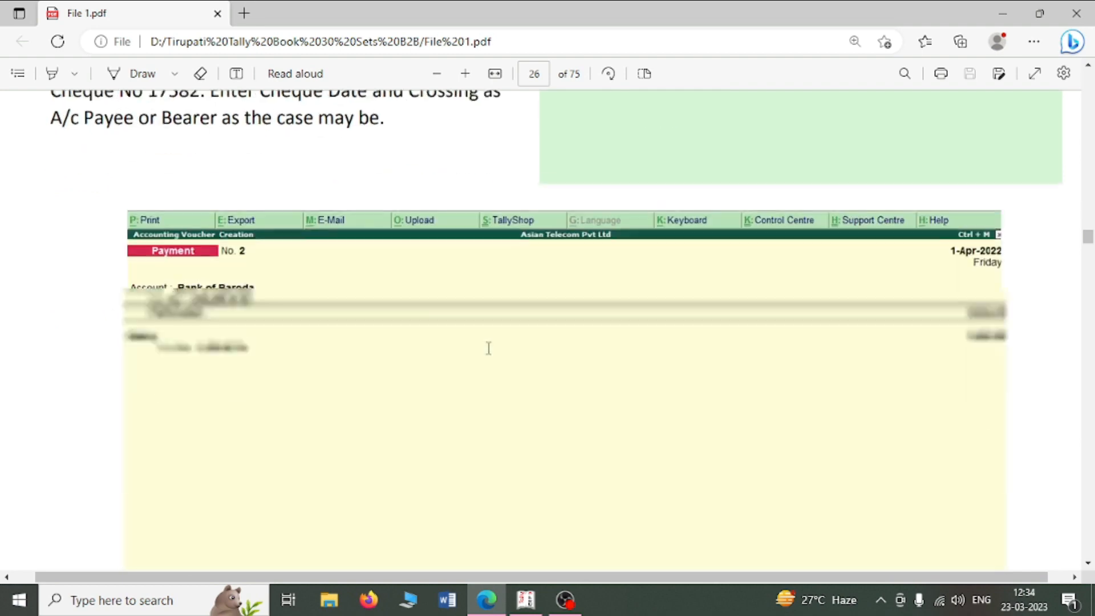
{"action": "scroll", "coordinate": [489, 348], "scroll_direction": "down", "scroll_amount": 10}
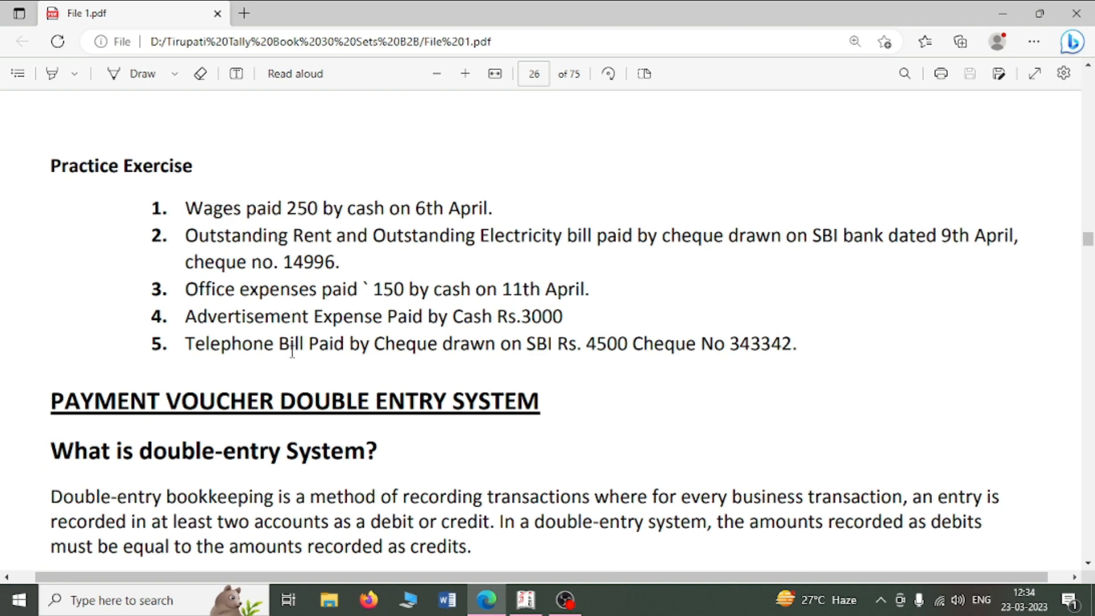
{"action": "scroll", "coordinate": [195, 247], "scroll_direction": "down", "scroll_amount": 1}
{"action": "scroll", "coordinate": [194, 247], "scroll_direction": "up", "scroll_amount": 1}
{"action": "triple_click", "coordinate": [186, 235]}
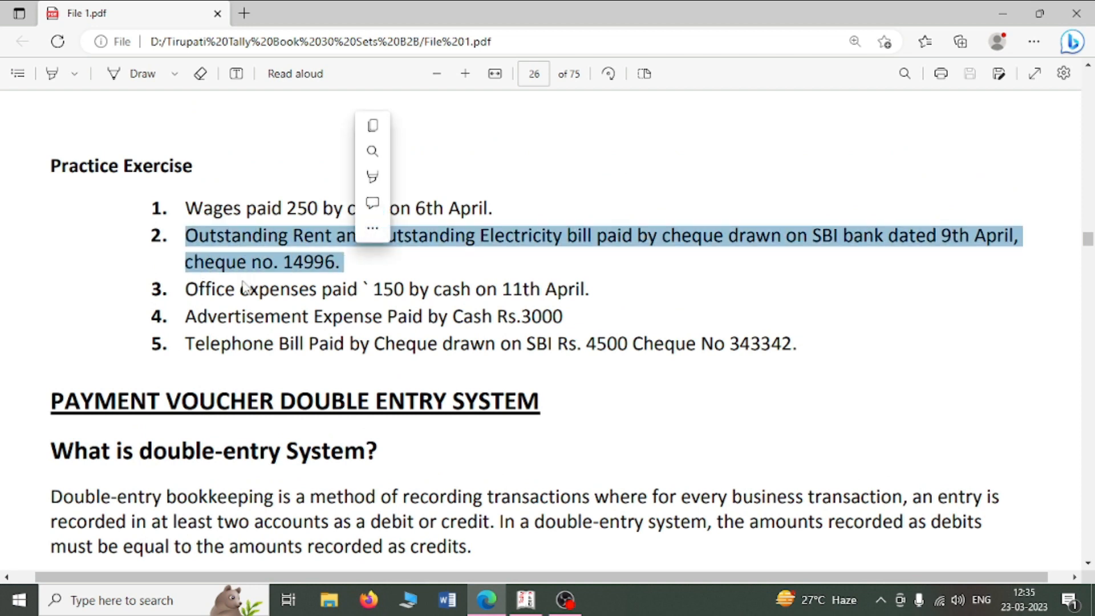
{"action": "left_click", "coordinate": [288, 273]}
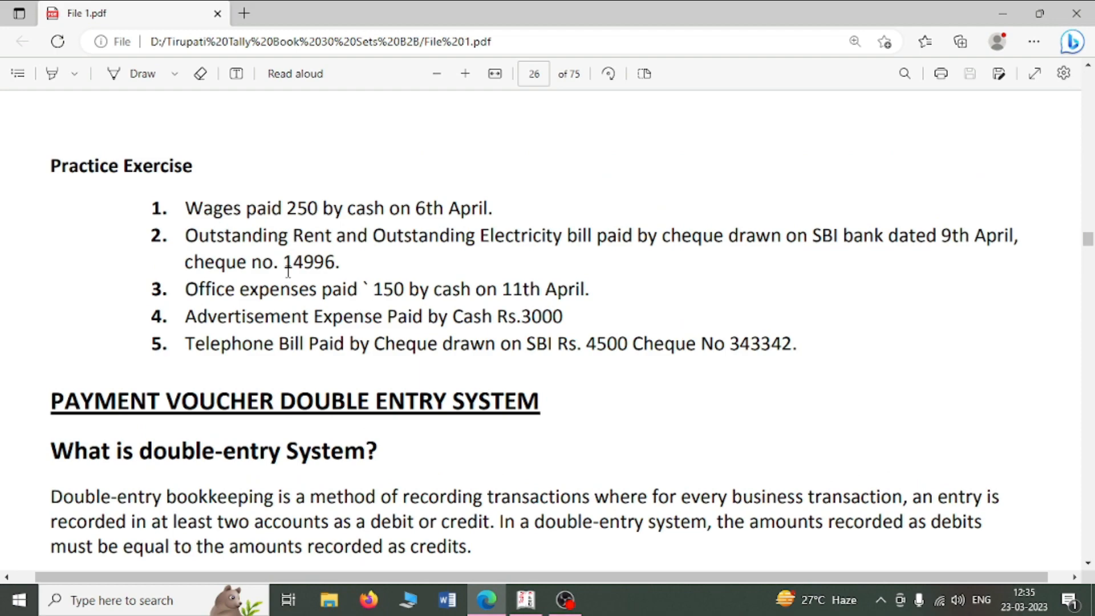
Look up the outstanding rent and electricity amounts in the PDF's balance sheet on page 18 and return to the Practice Exercise
{"action": "scroll", "coordinate": [288, 272], "scroll_direction": "up", "scroll_amount": 15}
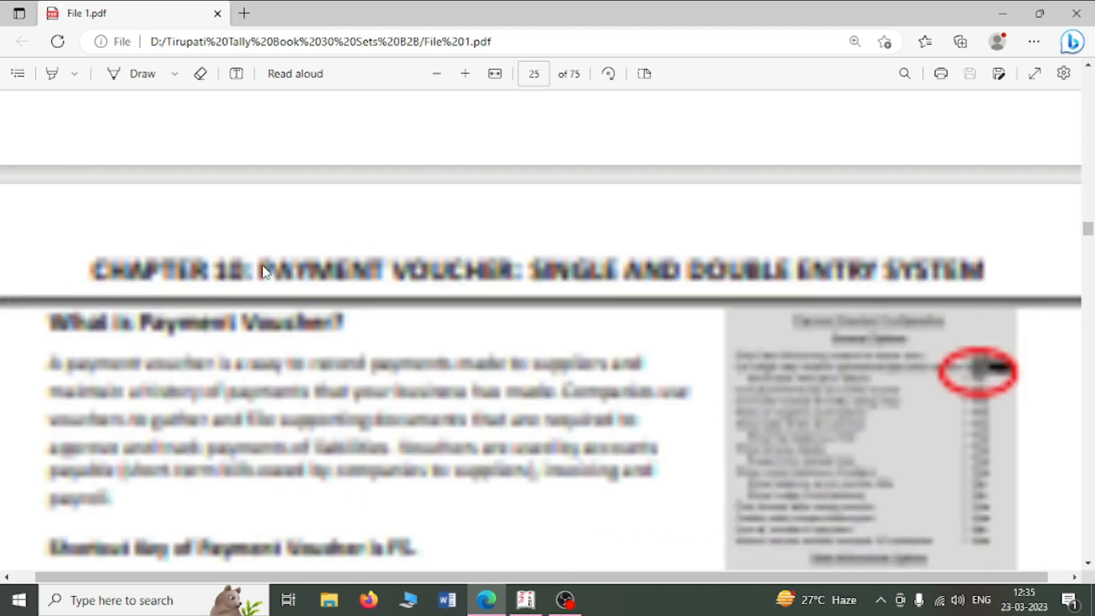
{"action": "scroll", "coordinate": [263, 272], "scroll_direction": "up", "scroll_amount": 15}
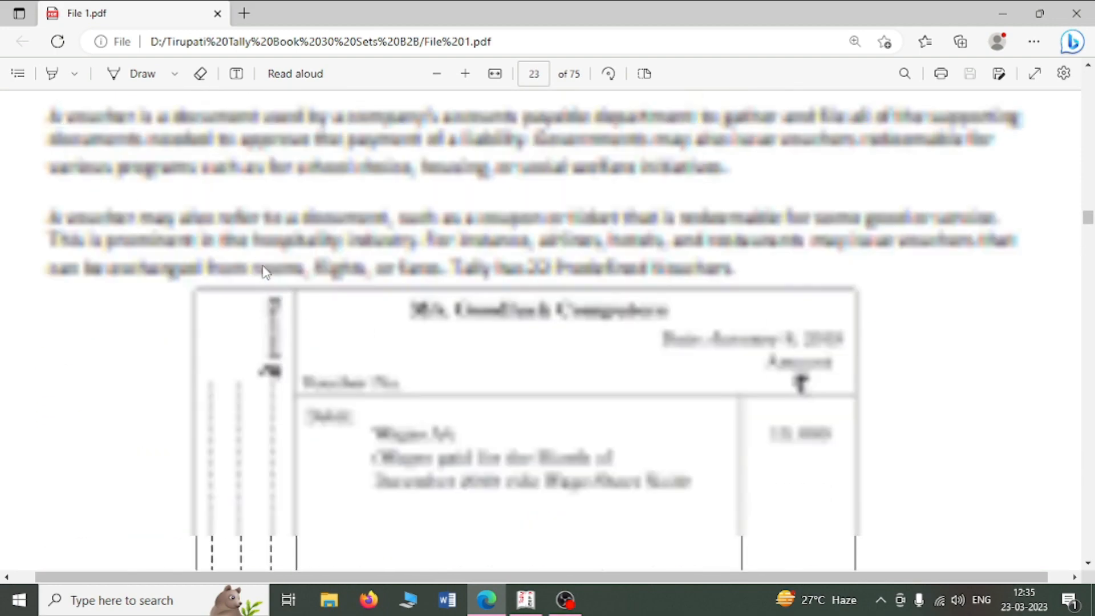
{"action": "scroll", "coordinate": [266, 272], "scroll_direction": "up", "scroll_amount": 15}
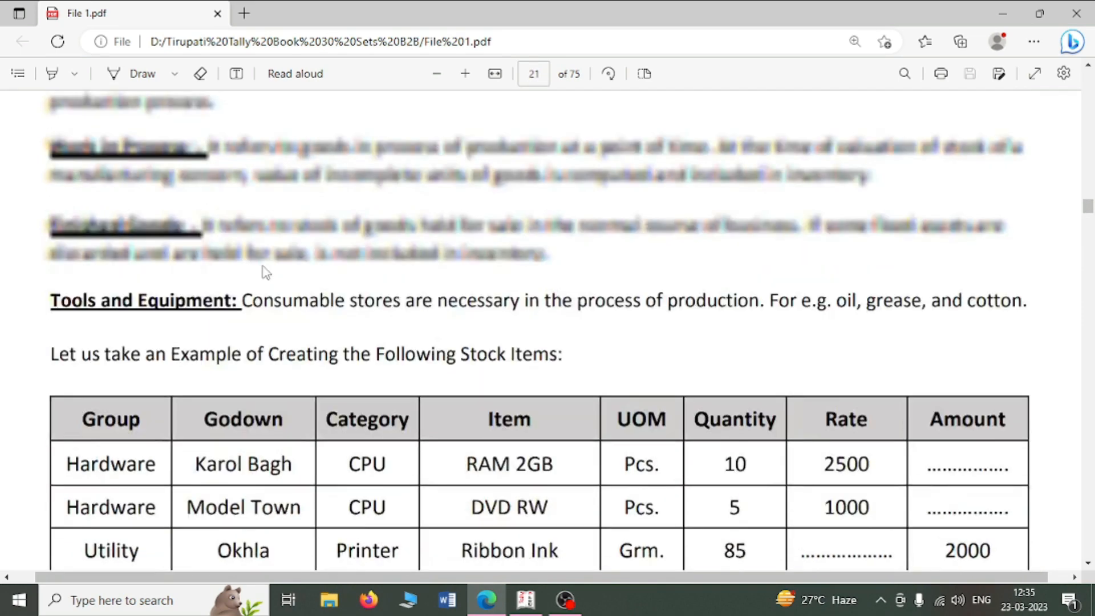
{"action": "scroll", "coordinate": [266, 272], "scroll_direction": "up", "scroll_amount": 15}
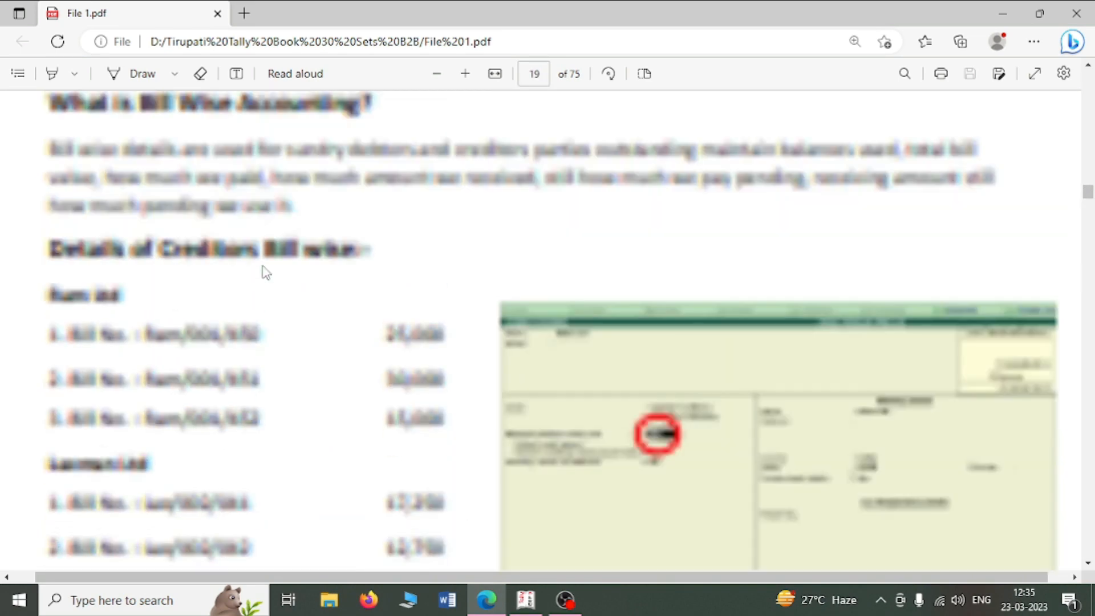
{"action": "scroll", "coordinate": [265, 272], "scroll_direction": "up", "scroll_amount": 15}
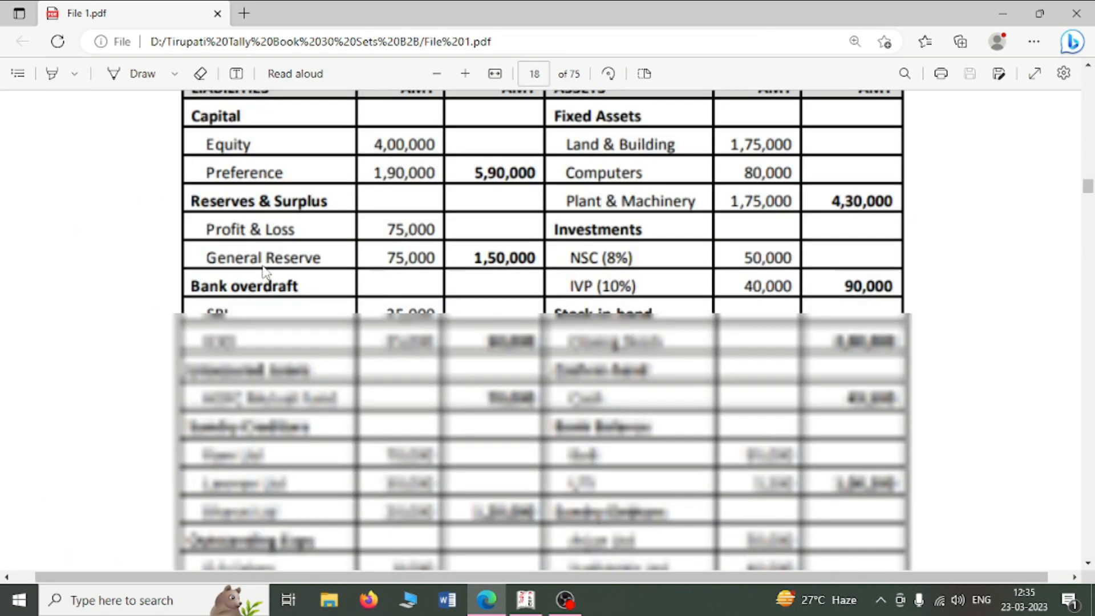
{"action": "scroll", "coordinate": [264, 273], "scroll_direction": "down", "scroll_amount": 4}
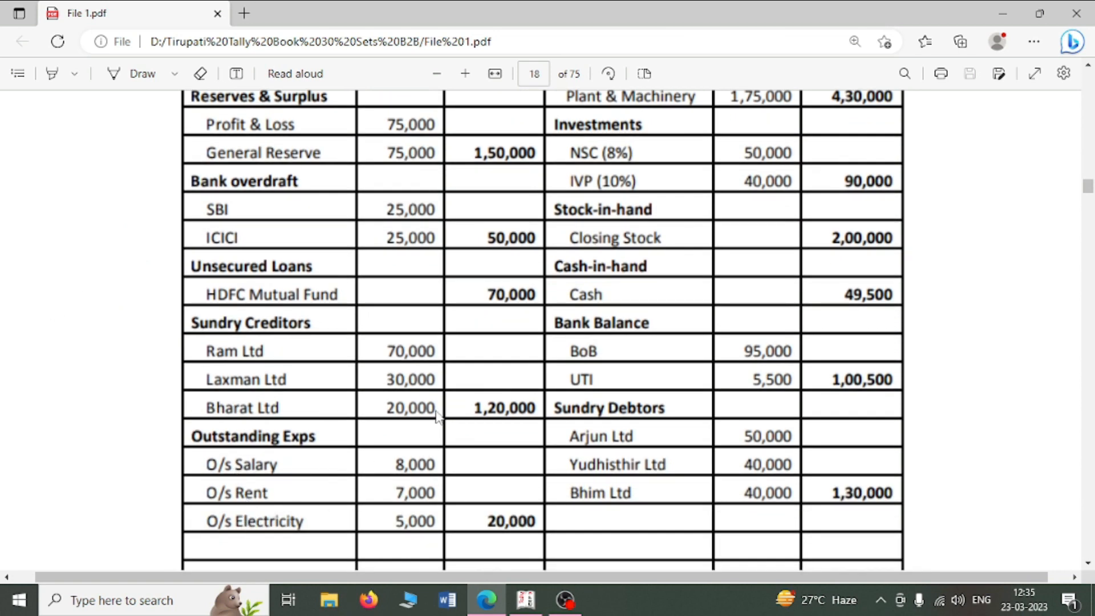
{"action": "scroll", "coordinate": [355, 491], "scroll_direction": "down", "scroll_amount": 15}
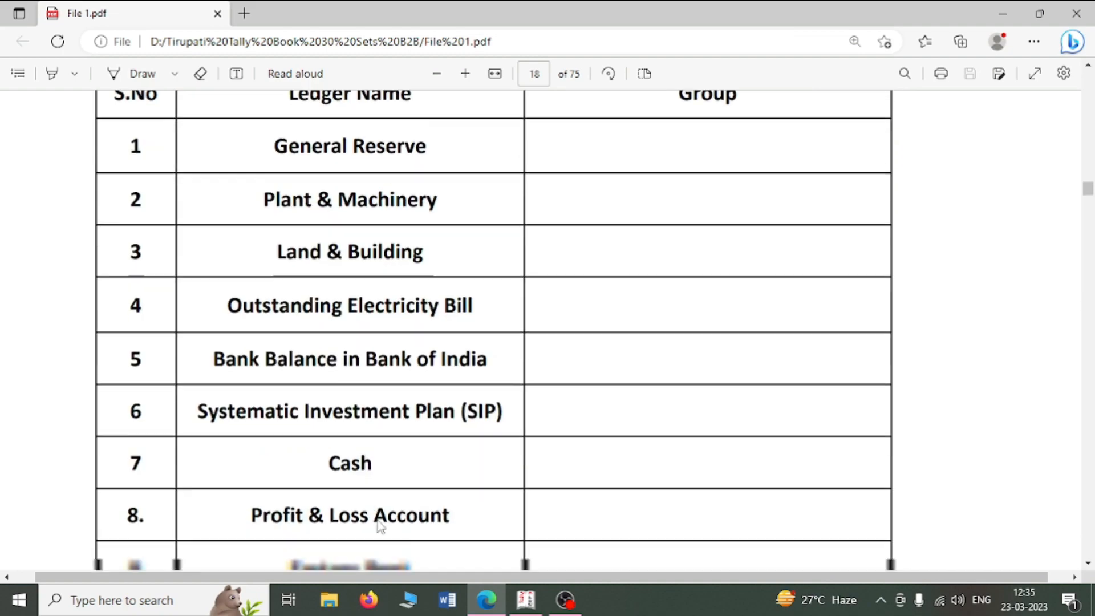
{"action": "scroll", "coordinate": [811, 380], "scroll_direction": "down", "scroll_amount": 20}
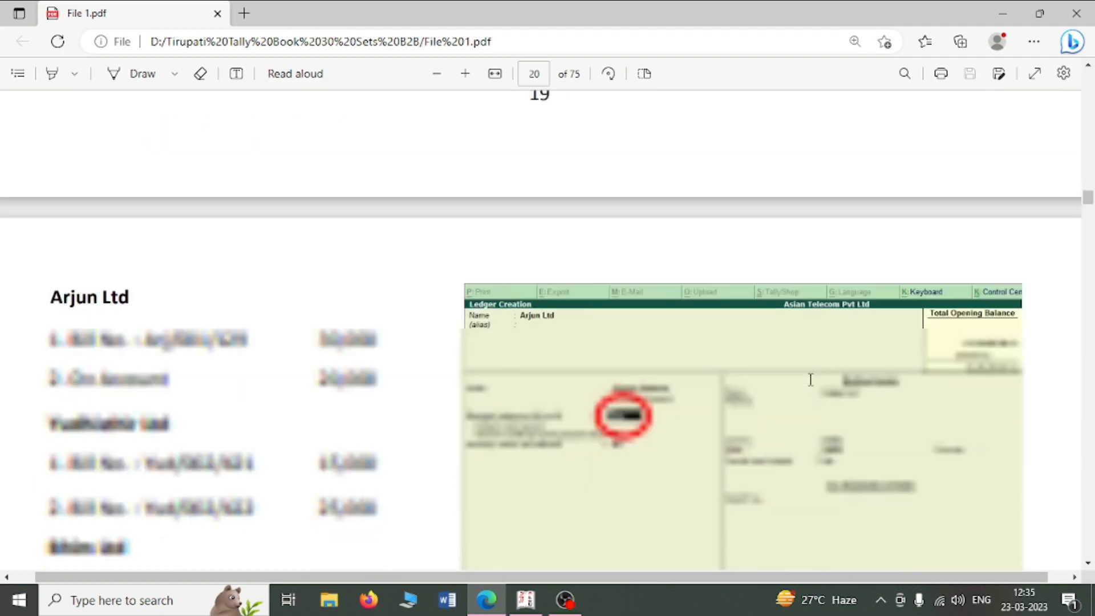
{"action": "scroll", "coordinate": [812, 391], "scroll_direction": "down", "scroll_amount": 20}
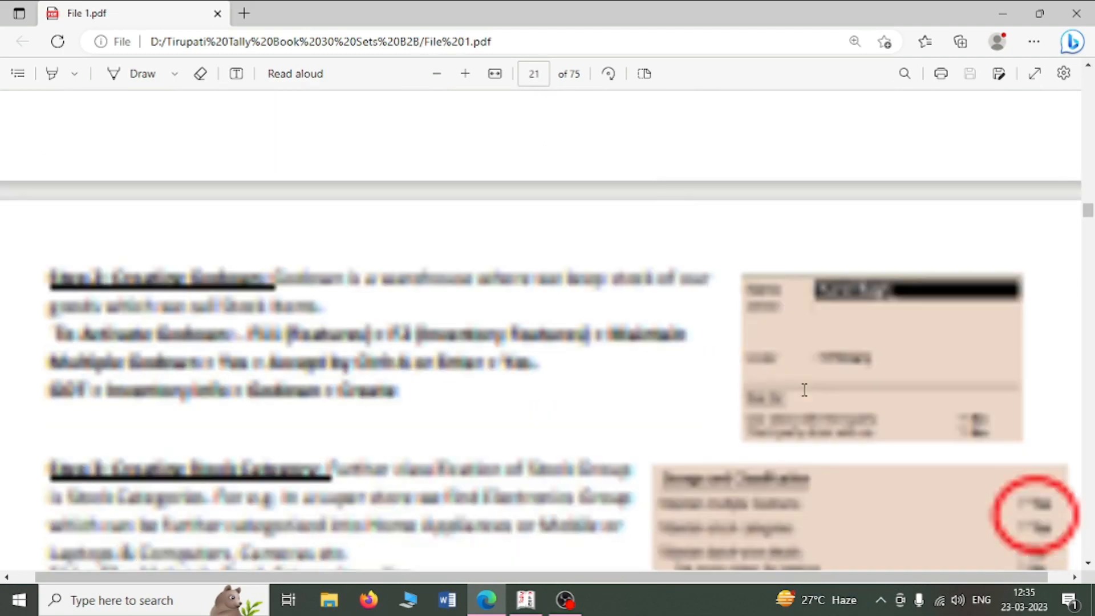
{"action": "scroll", "coordinate": [276, 259], "scroll_direction": "down", "scroll_amount": 20}
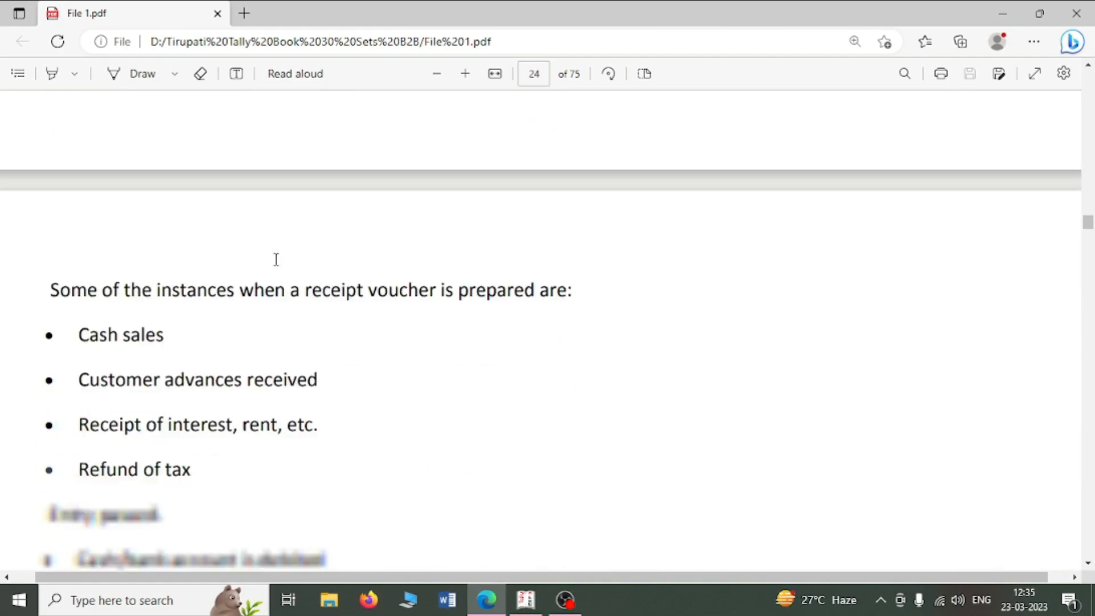
{"action": "scroll", "coordinate": [276, 260], "scroll_direction": "down", "scroll_amount": 20}
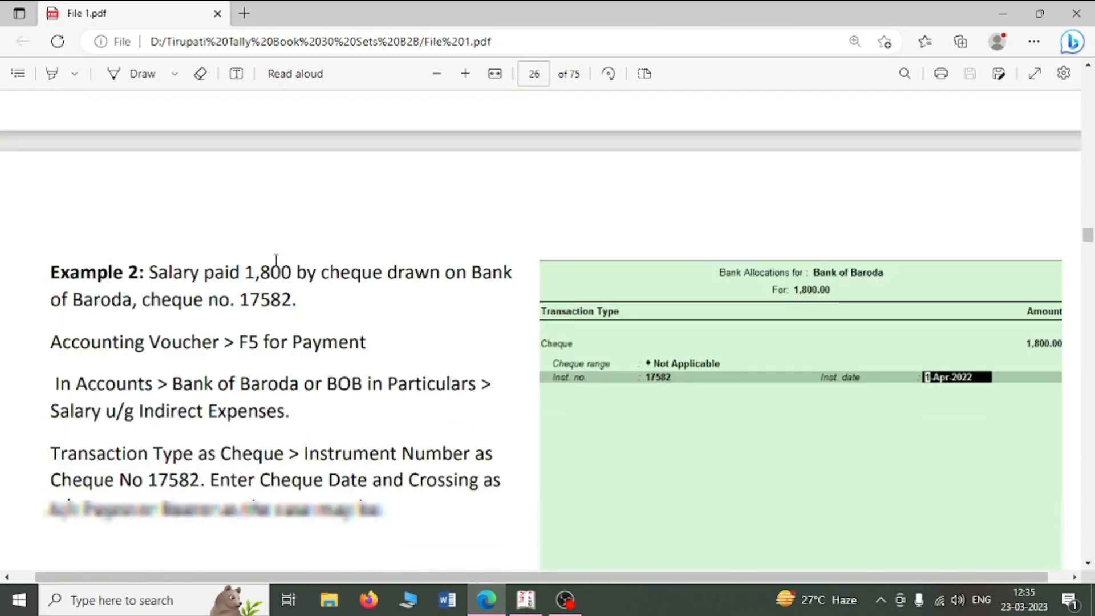
{"action": "scroll", "coordinate": [276, 259], "scroll_direction": "down", "scroll_amount": 8}
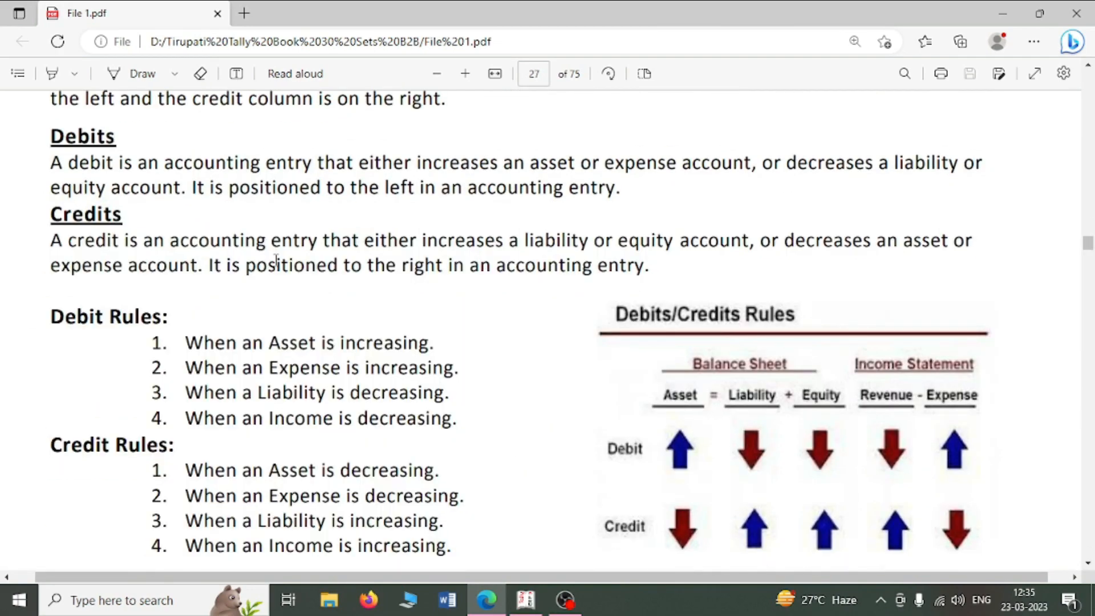
{"action": "scroll", "coordinate": [276, 259], "scroll_direction": "up", "scroll_amount": 10}
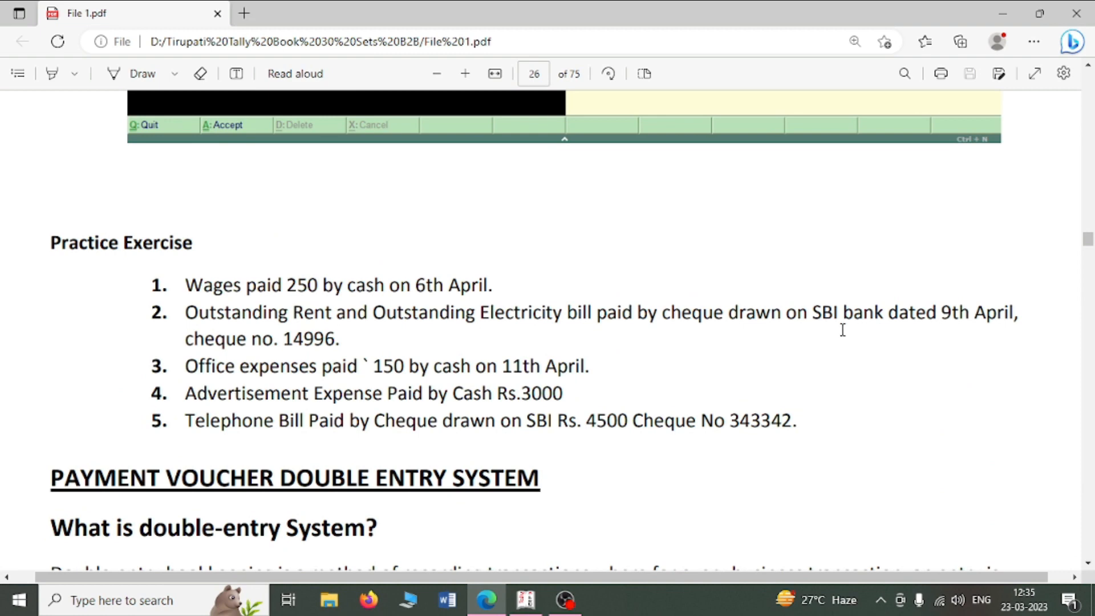
Switch to Tally.ERP 9 and set SBI as the paying account of the third payment voucher
{"action": "key", "text": "alt+Tab"}
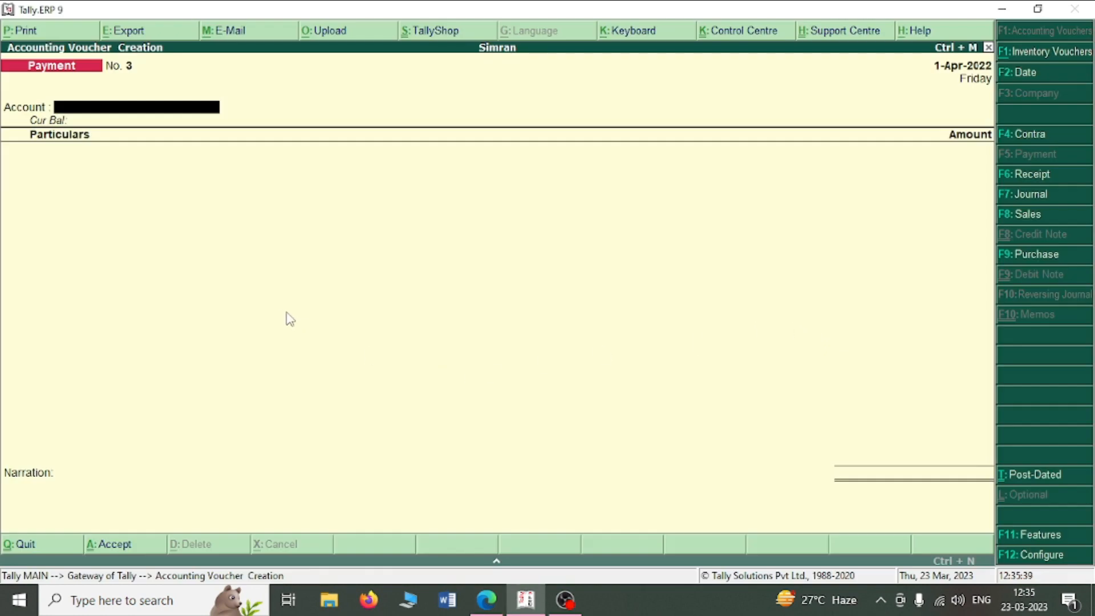
{"action": "type", "text": "SB"}
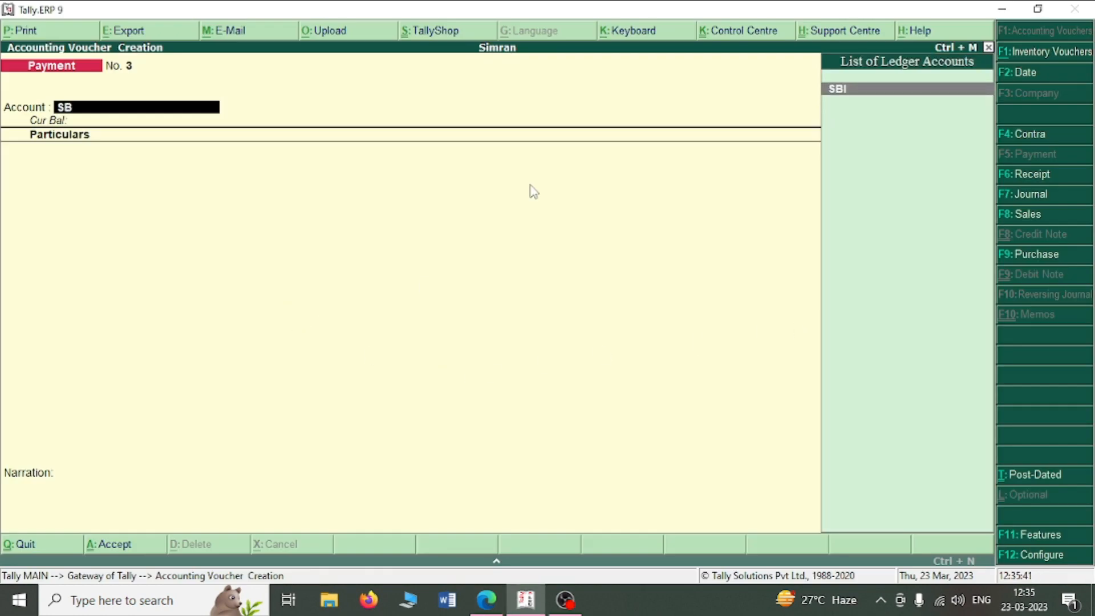
{"action": "left_click", "coordinate": [849, 97]}
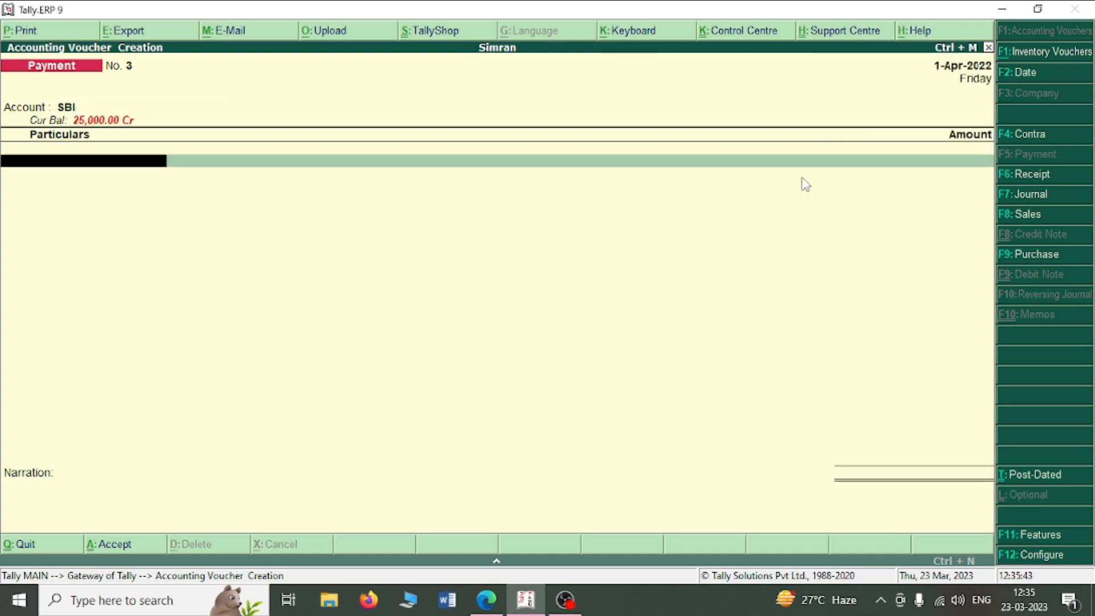
Add the O/s Rent ledger as the first particulars line with an amount of 7000, rechecking exercise item 2 in the PDF
{"action": "type", "text": "O"}
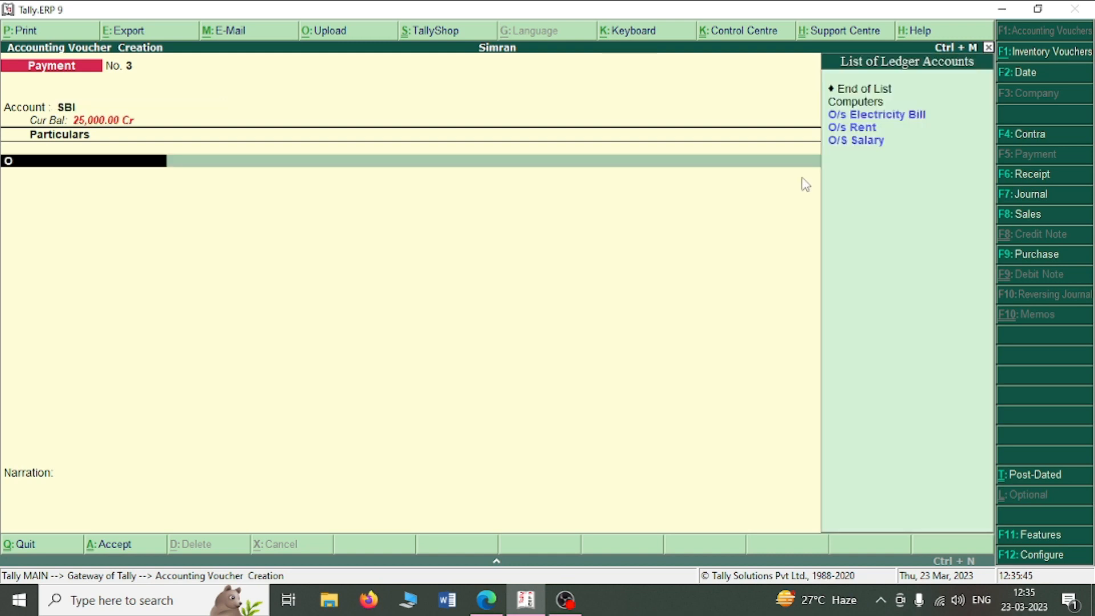
{"action": "key", "text": "Down"}
{"action": "key", "text": "Down"}
{"action": "key", "text": "alt+Tab"}
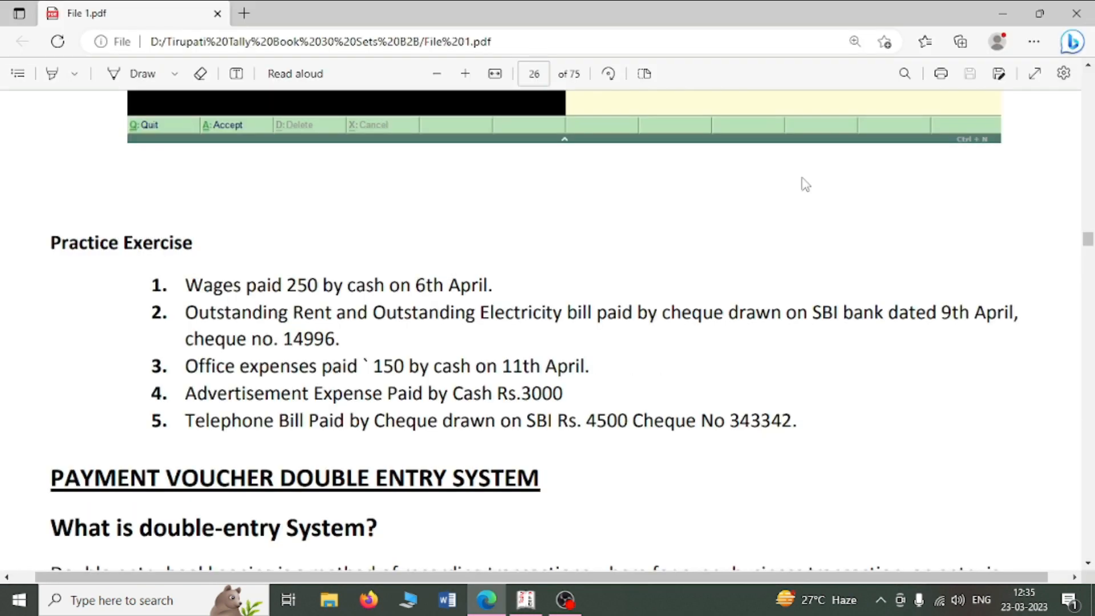
{"action": "key", "text": "alt+Tab"}
{"action": "key", "text": "Return"}
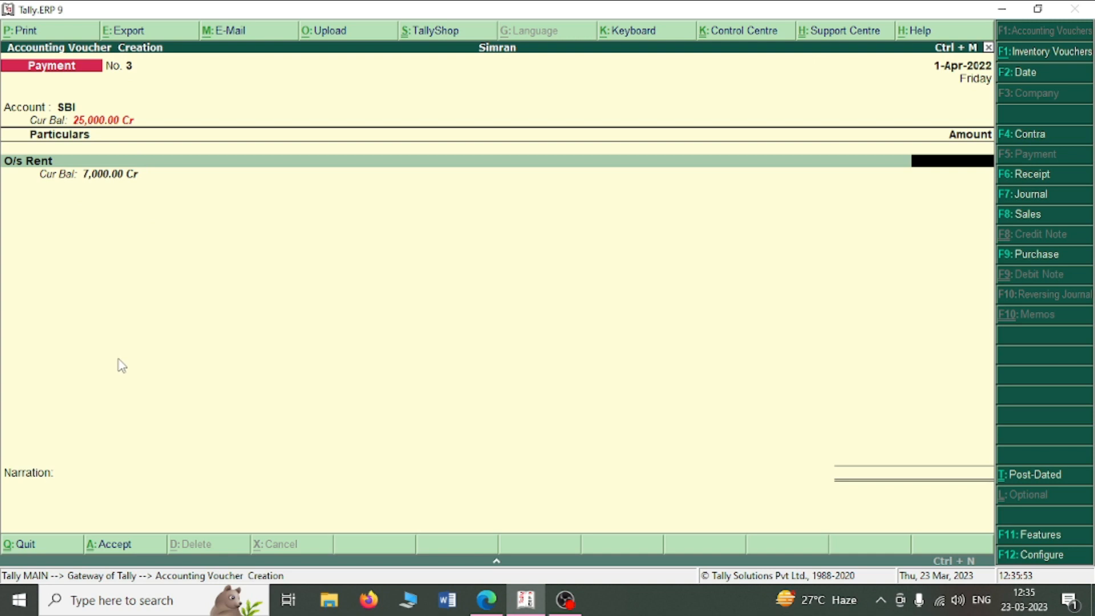
{"action": "type", "text": "7000"}
{"action": "key", "text": "Return"}
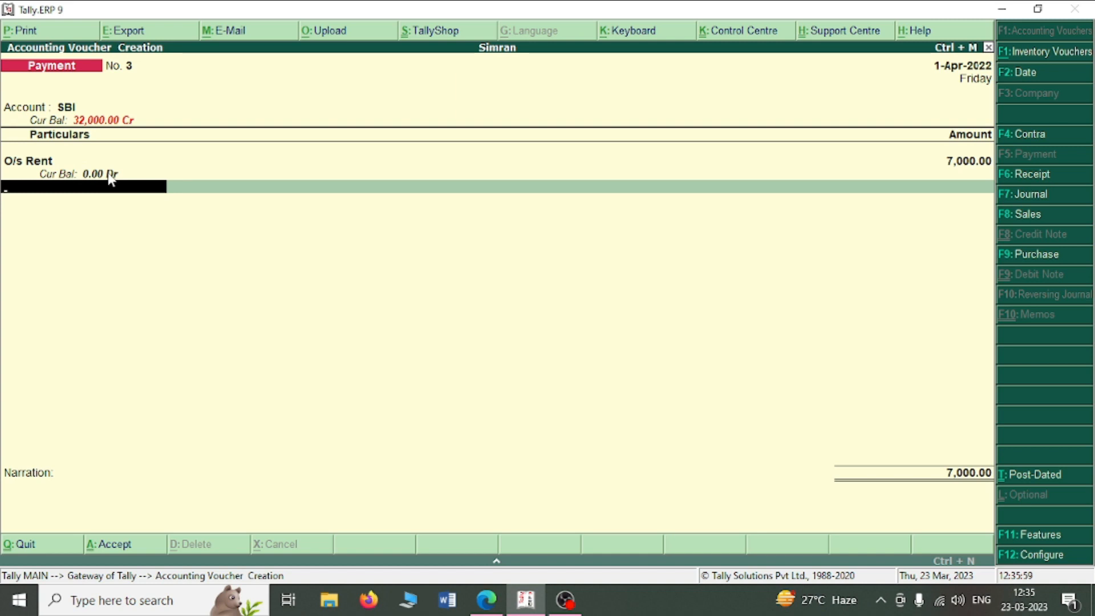
Add the O/s Electricity Bill ledger as the second particulars line of the payment voucher
{"action": "type", "text": "P"}
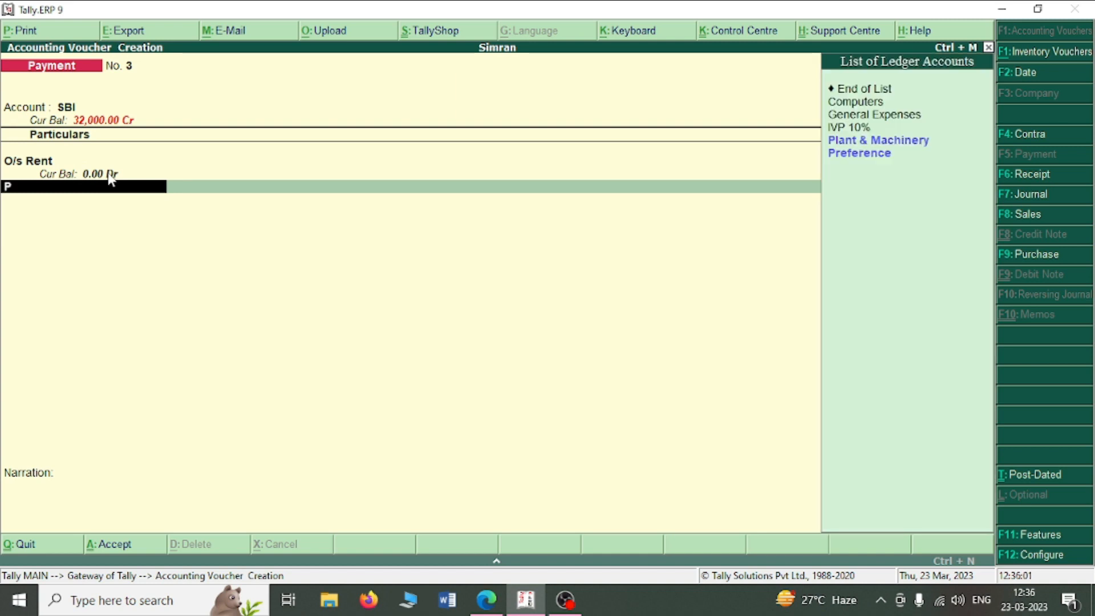
{"action": "key", "text": "BackSpace"}
{"action": "type", "text": "O"}
{"action": "key", "text": "Down"}
{"action": "key", "text": "Down"}
{"action": "key", "text": "Down"}
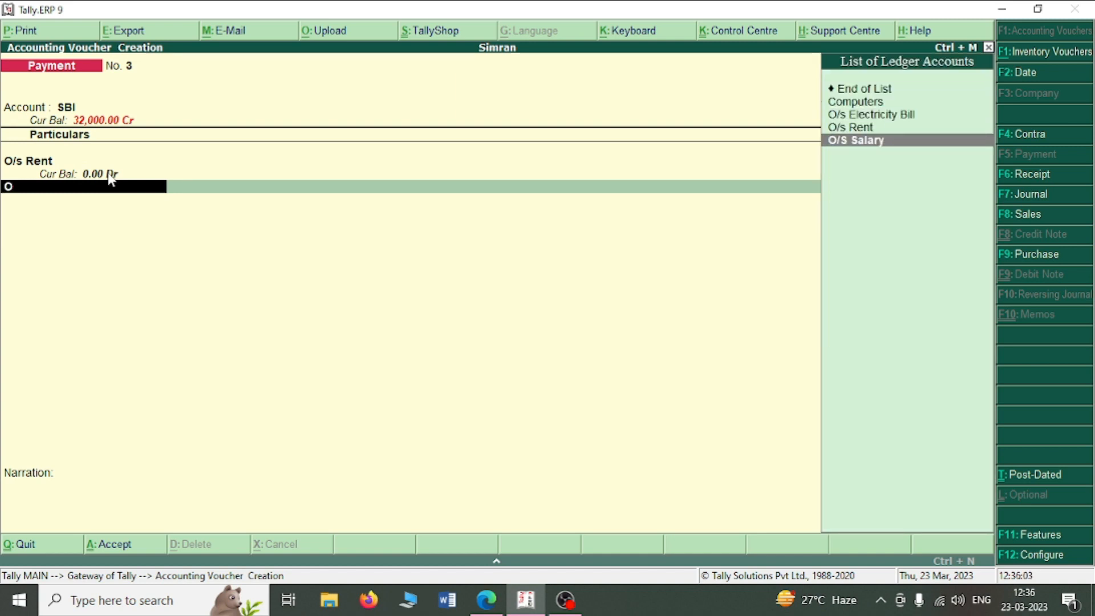
{"action": "key", "text": "Up"}
{"action": "key", "text": "Up"}
{"action": "key", "text": "Return"}
Recheck the Practice Exercise in the PDF, set the O/s Electricity Bill amount to 5000 and finish the particulars list
{"action": "key", "text": "alt+Tab"}
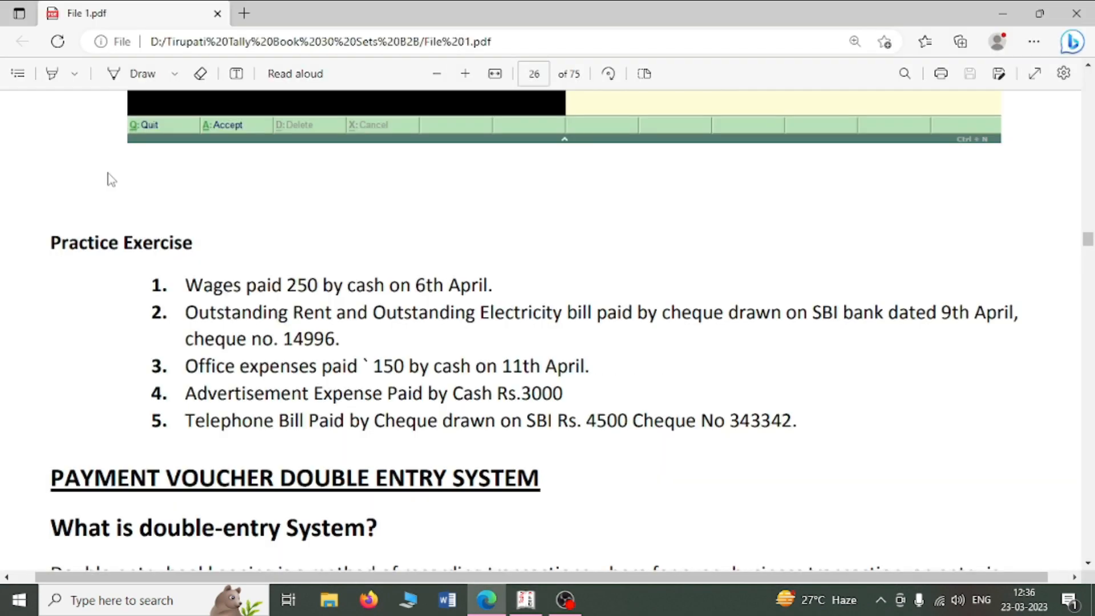
{"action": "key", "text": "alt+Tab"}
{"action": "type", "text": "5,0"}
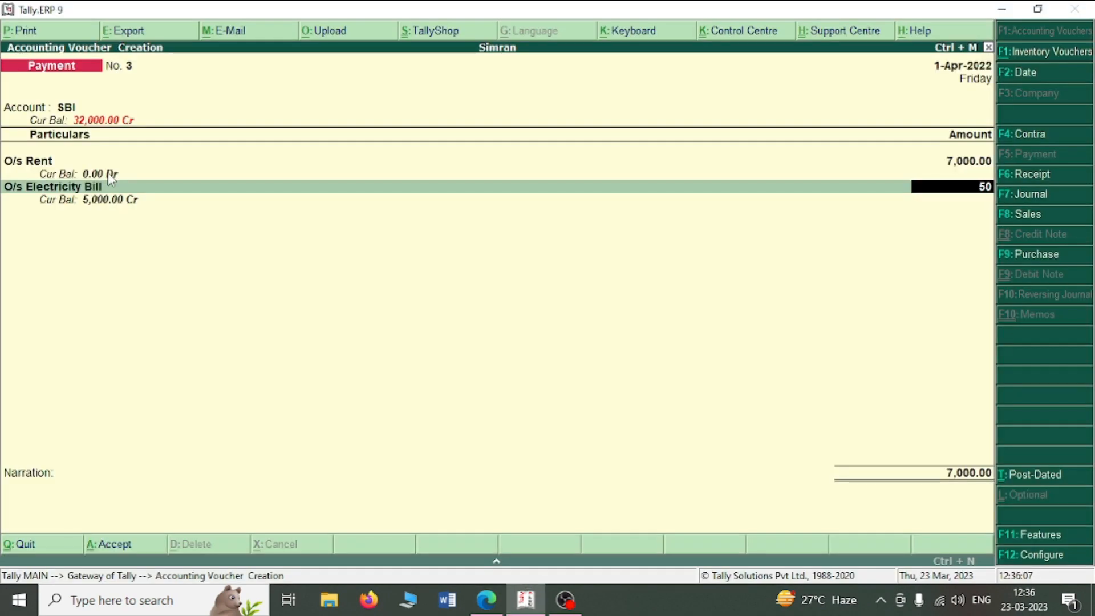
{"action": "type", "text": "00"}
{"action": "key", "text": "Return"}
{"action": "key", "text": "Return"}
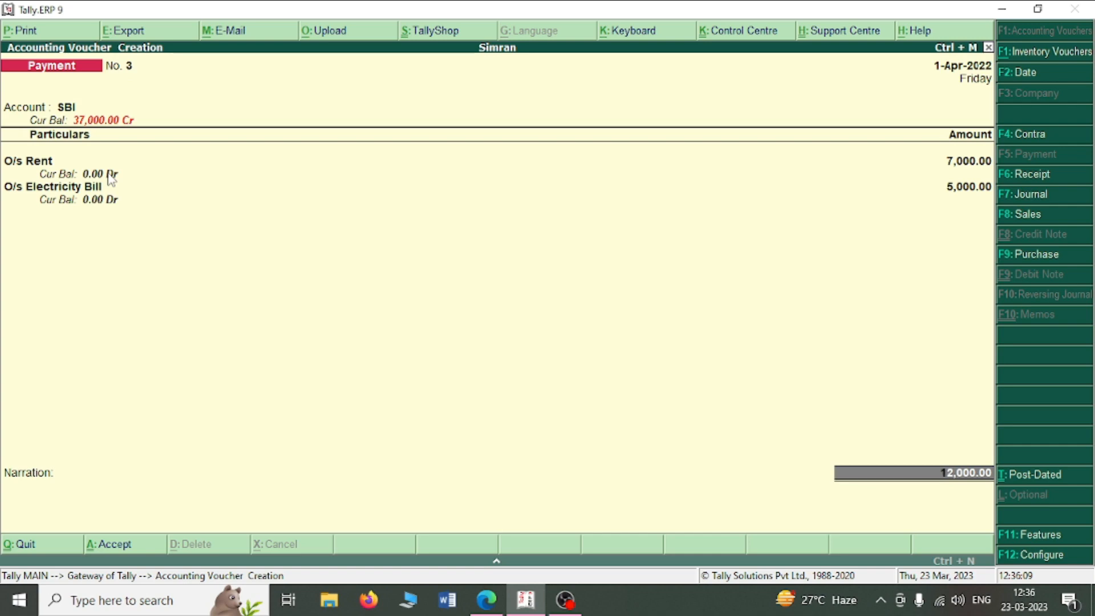
Enter cheque number 14996 from the PDF as the instrument number in the SBI bank allocation and save the payment voucher
{"action": "key", "text": "Return"}
{"action": "key", "text": "Return"}
{"action": "key", "text": "Return"}
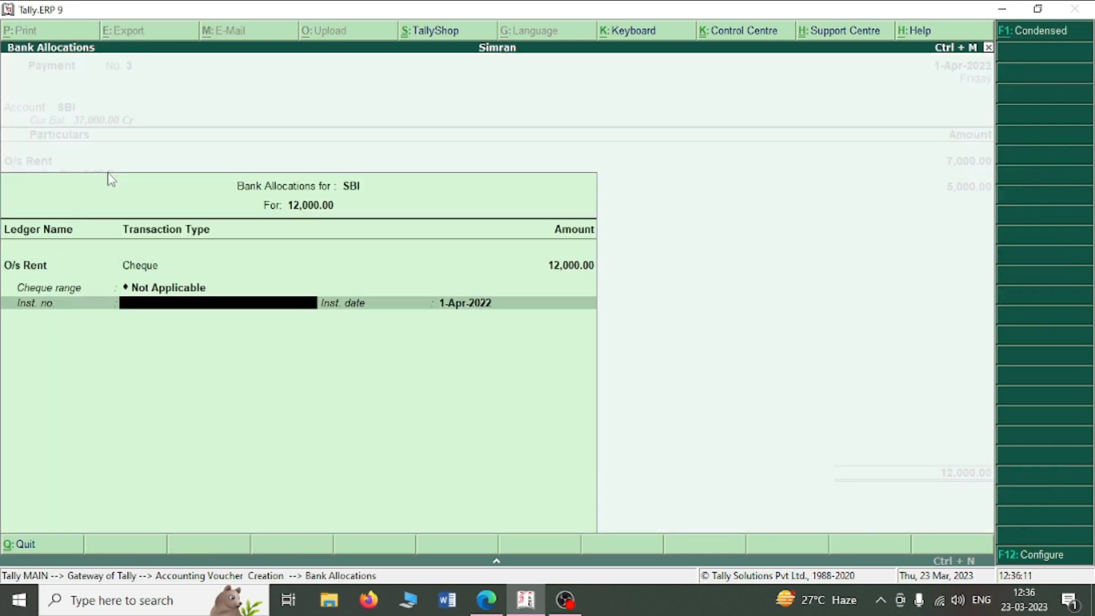
{"action": "key", "text": "super+Tab"}
{"action": "key", "text": "alt+Tab"}
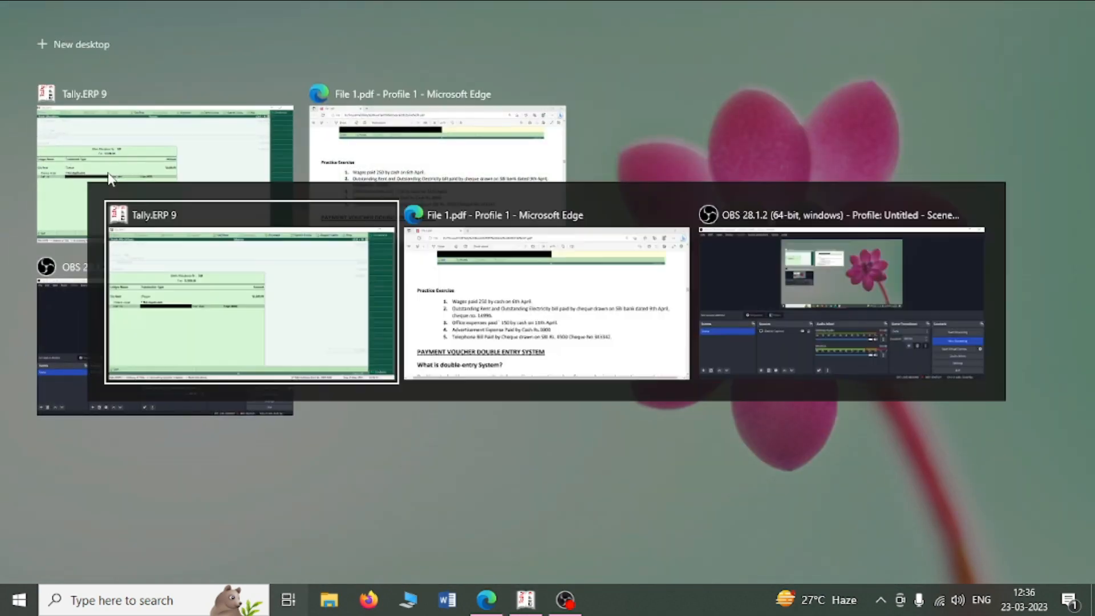
{"action": "left_click", "coordinate": [109, 179]}
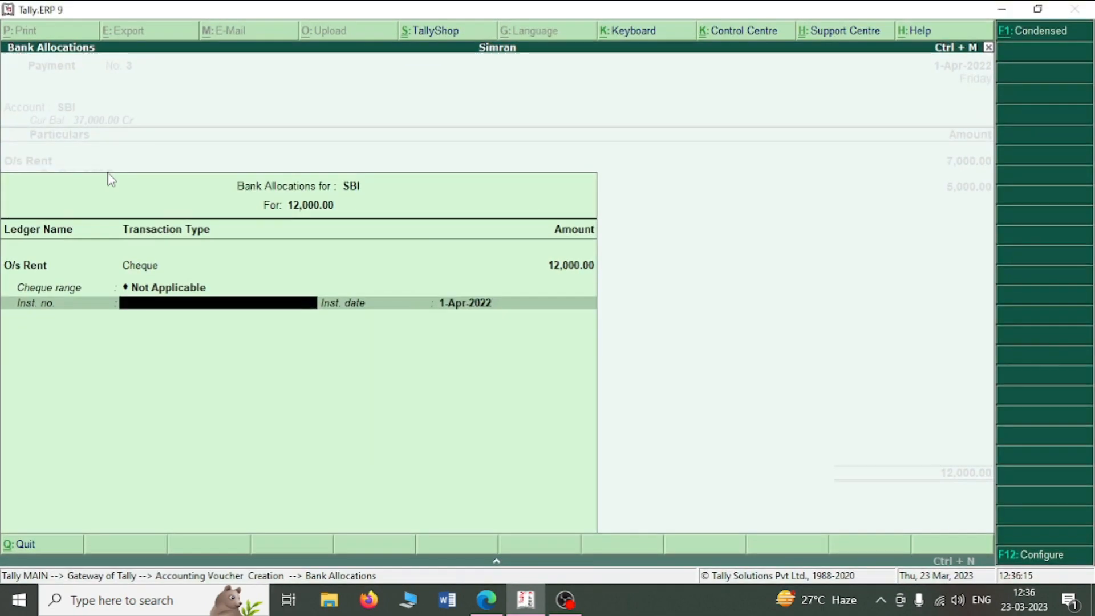
{"action": "key", "text": "alt+Tab"}
{"action": "key", "text": "alt+Tab"}
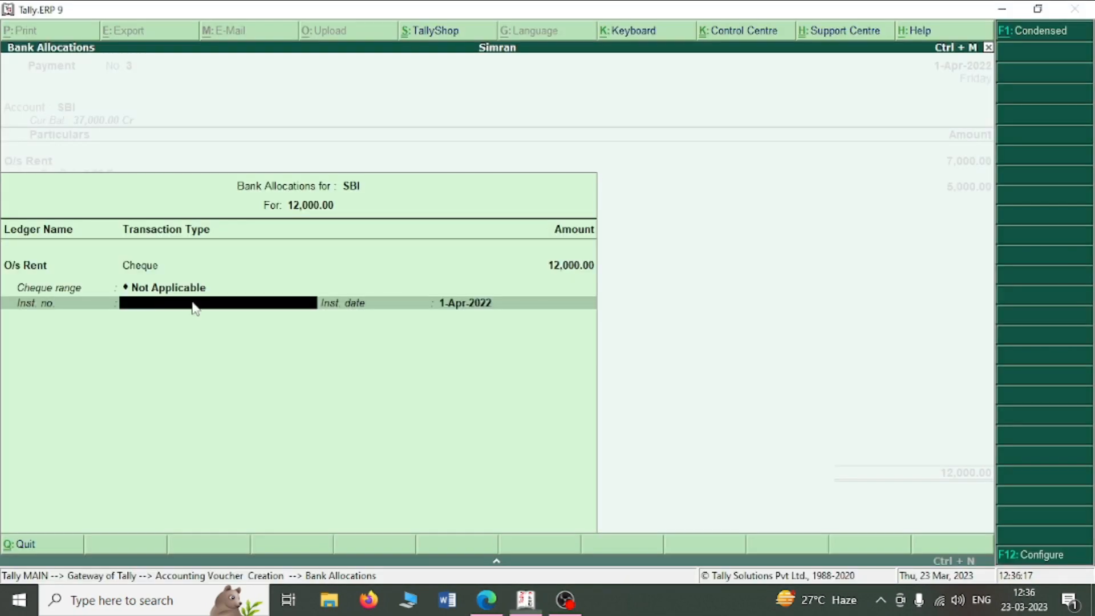
{"action": "type", "text": "14996"}
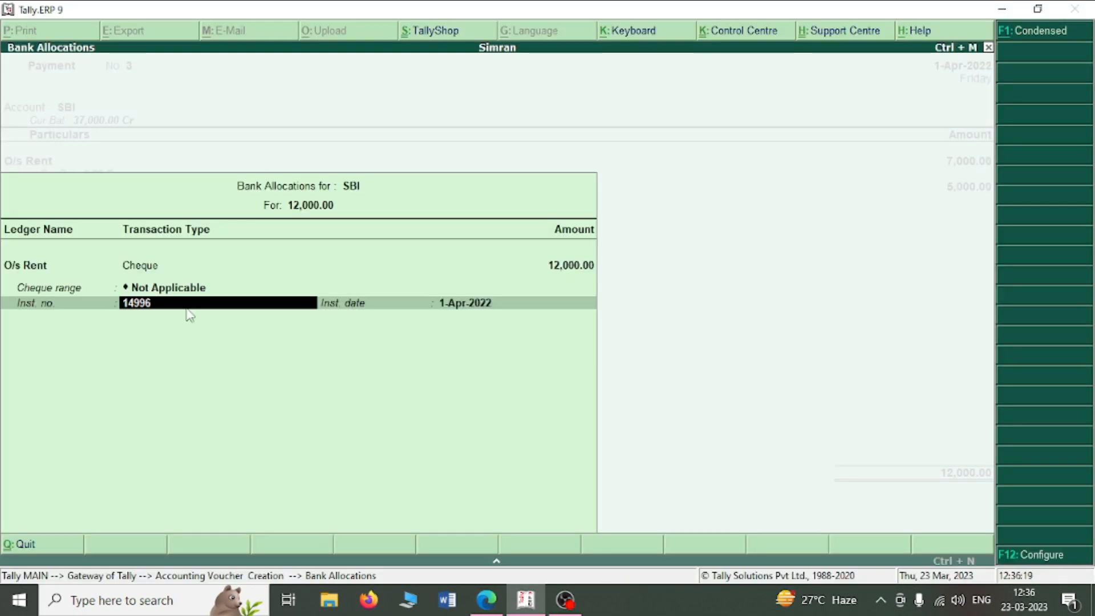
{"action": "key", "text": "ctrl+a"}
{"action": "key", "text": "ctrl+a"}
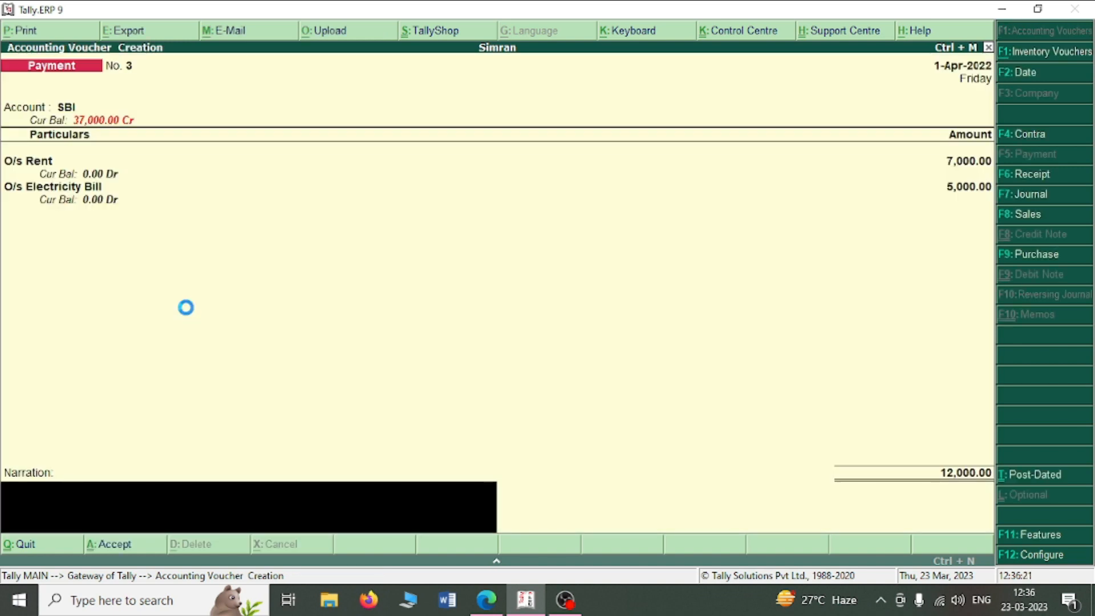
Switch to the PDF and read past the Practice Exercise through the double-entry system introduction to Debits and Credits on page 27
{"action": "key", "text": "alt+Tab"}
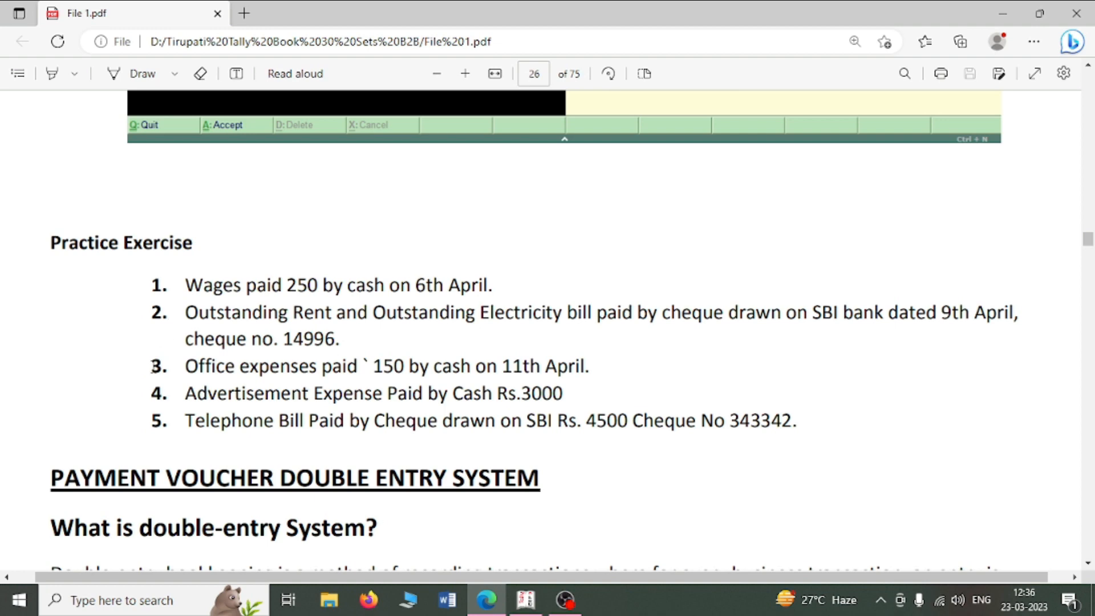
{"action": "scroll", "coordinate": [153, 355], "scroll_direction": "down", "scroll_amount": 5}
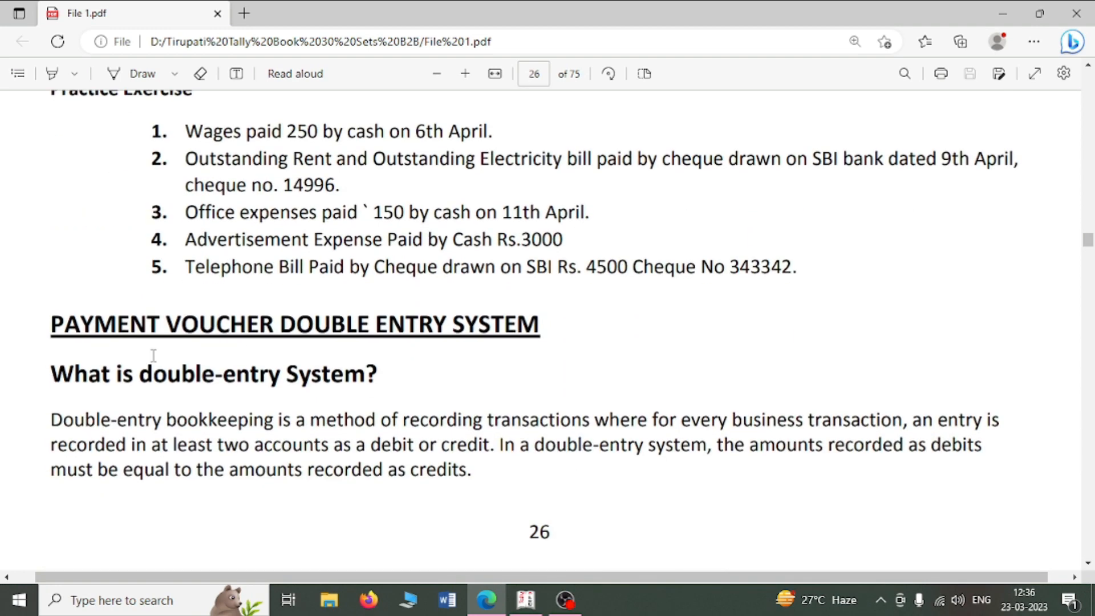
{"action": "scroll", "coordinate": [137, 334], "scroll_direction": "up", "scroll_amount": 1}
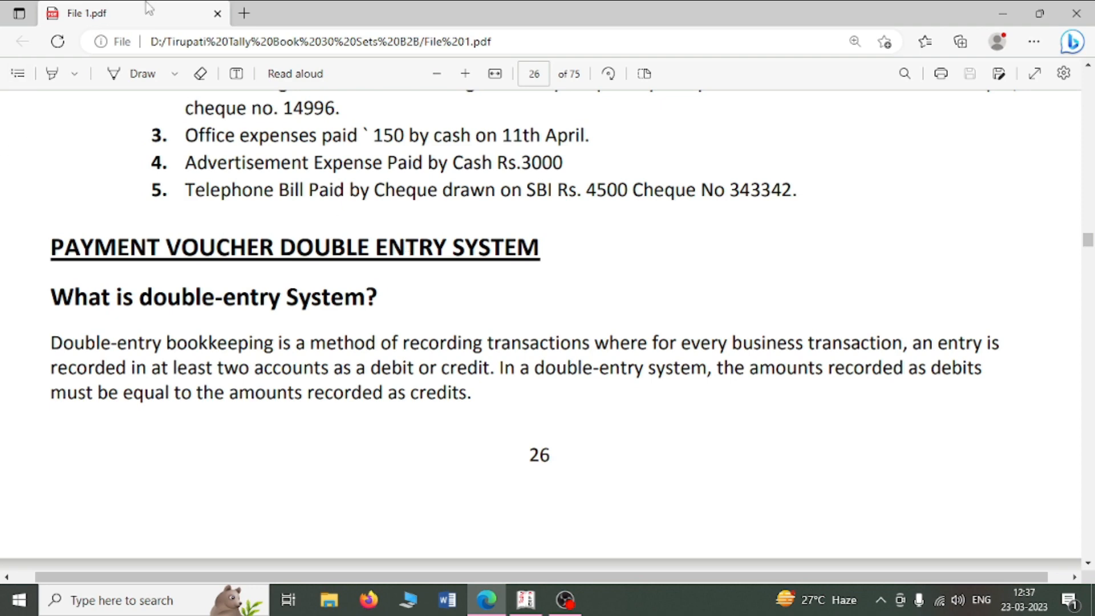
{"action": "scroll", "coordinate": [318, 199], "scroll_direction": "down", "scroll_amount": 4}
{"action": "scroll", "coordinate": [318, 200], "scroll_direction": "down", "scroll_amount": 5}
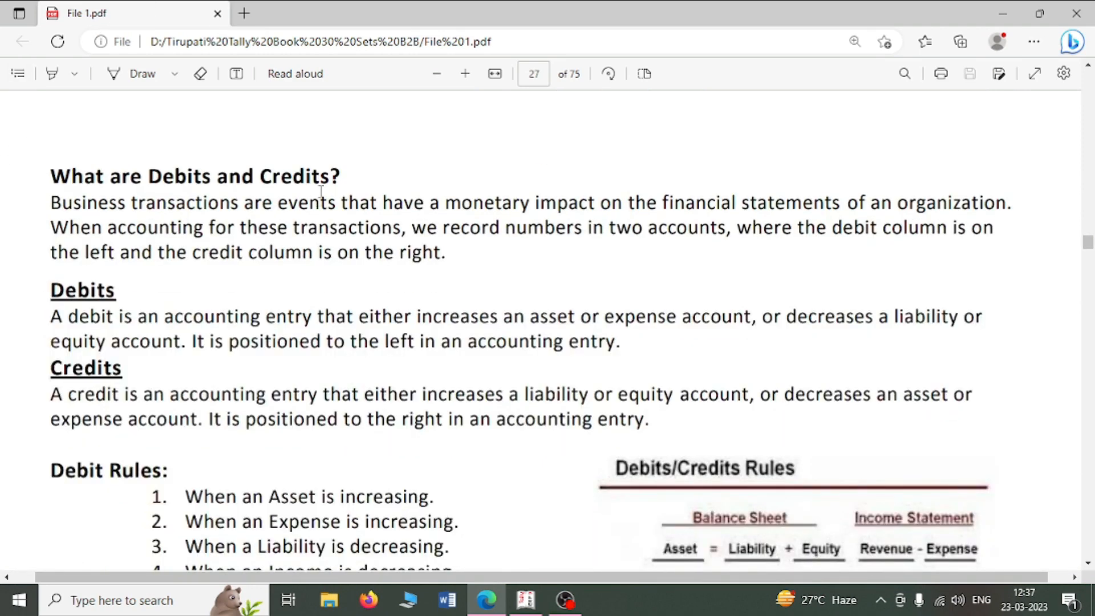